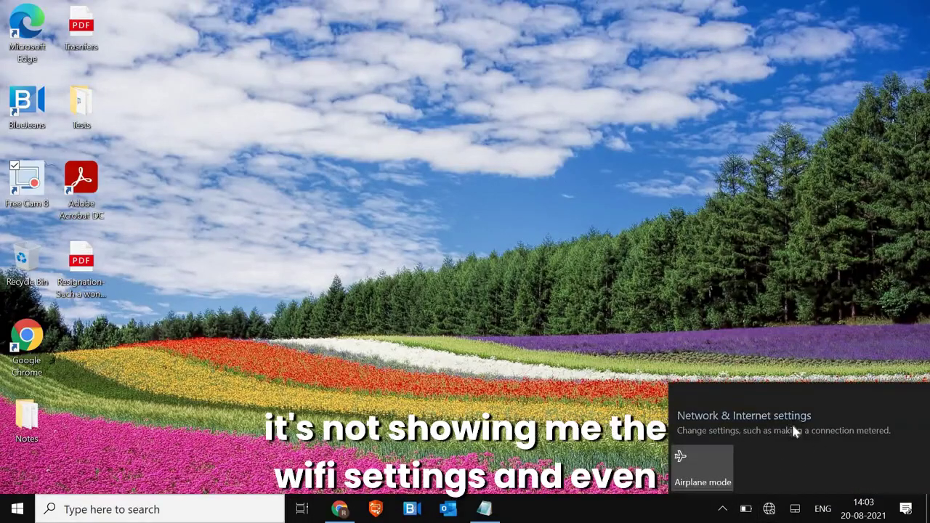
# Check the Network & Internet page of Windows Settings for a Wi-Fi option, and close Settings
pyautogui.click(16, 512)
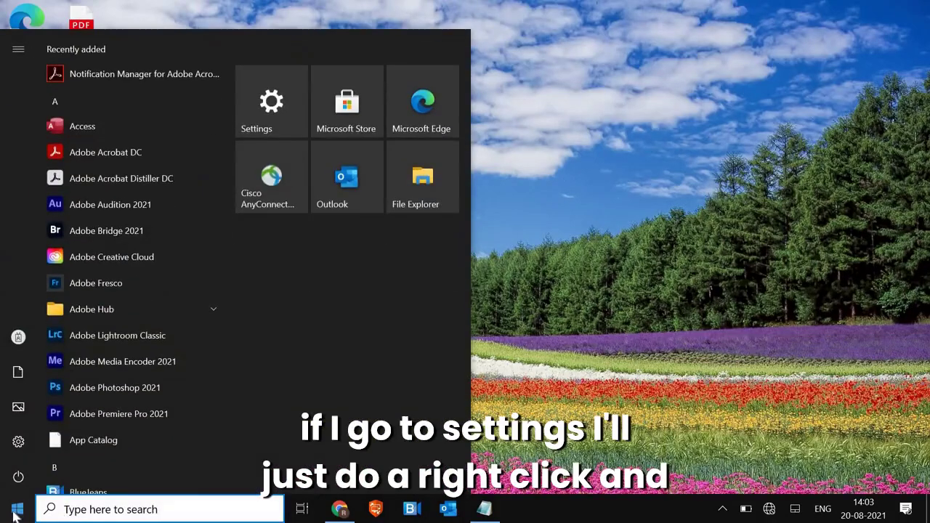
pyautogui.rightClick(16, 512)
pyautogui.click(82, 372)
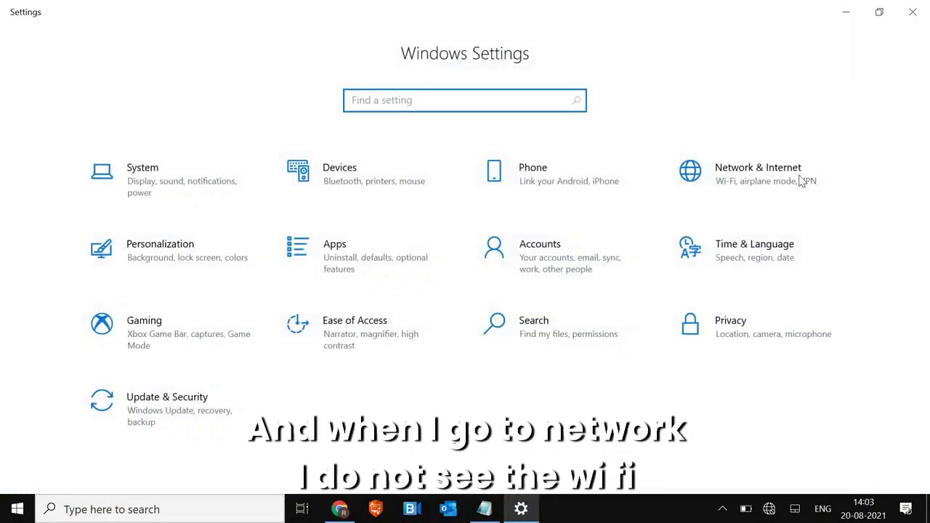
pyautogui.click(803, 180)
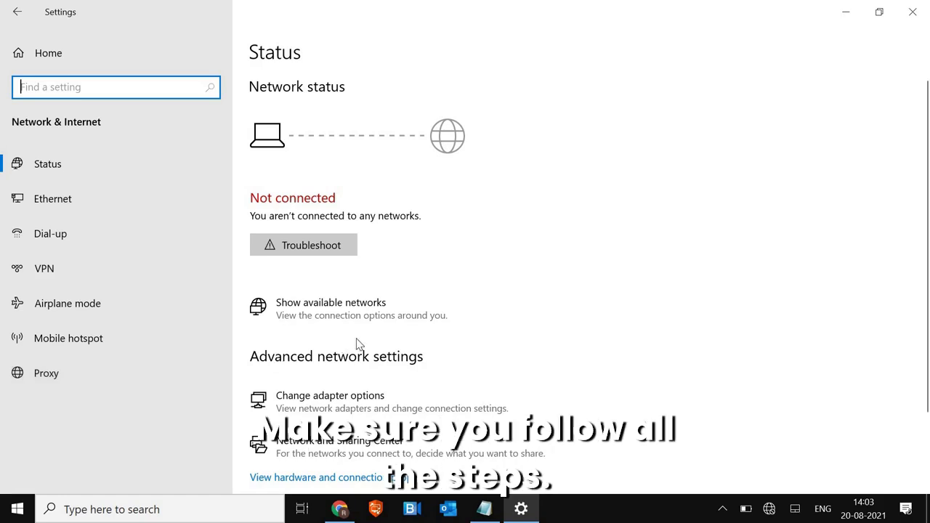
pyautogui.click(913, 11)
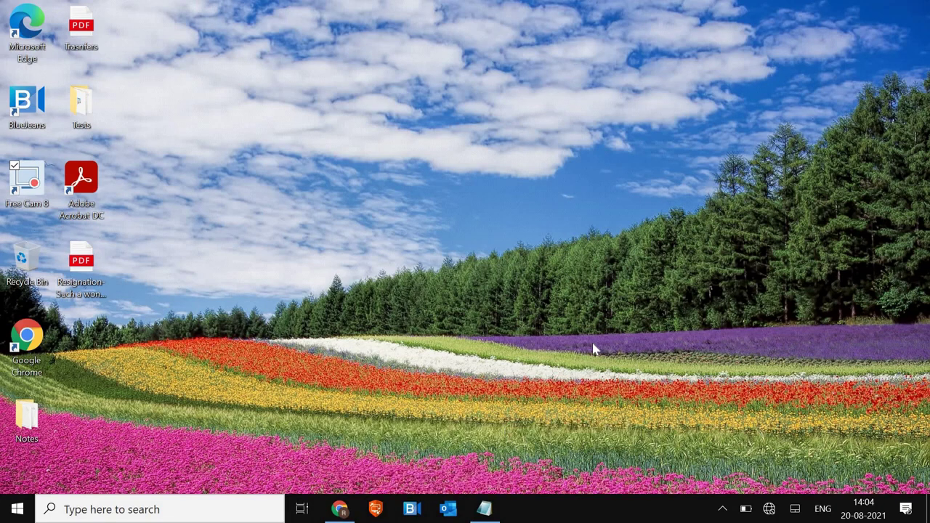
# Search Windows for cmd and launch Command Prompt as administrator
pyautogui.click(100, 511)
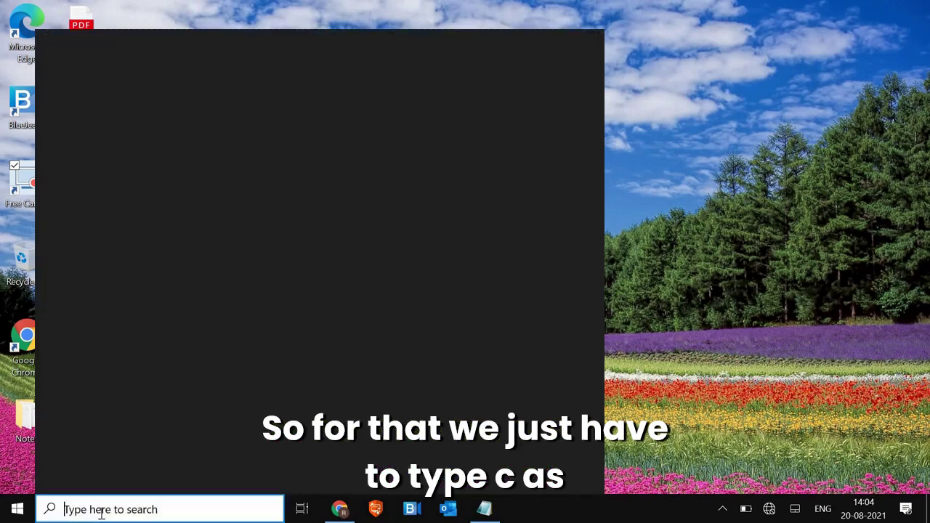
pyautogui.write('cmd')
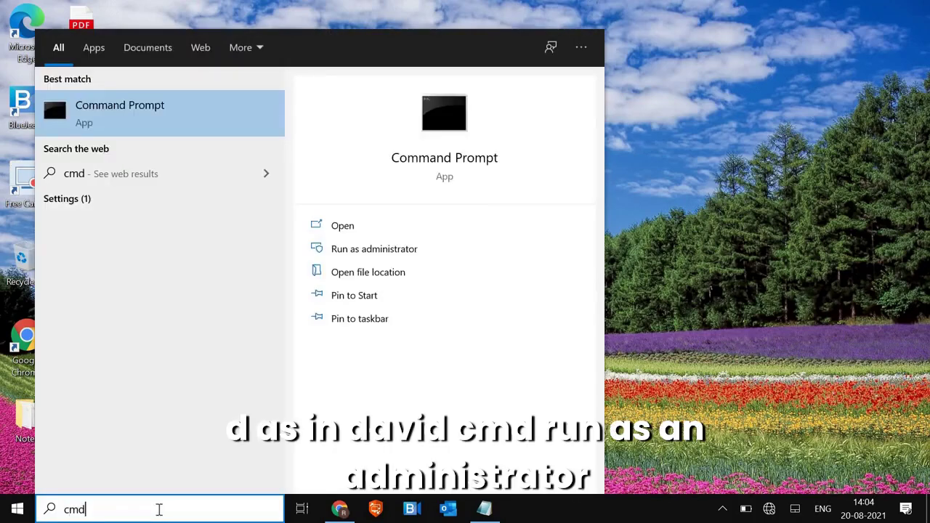
pyautogui.click(374, 251)
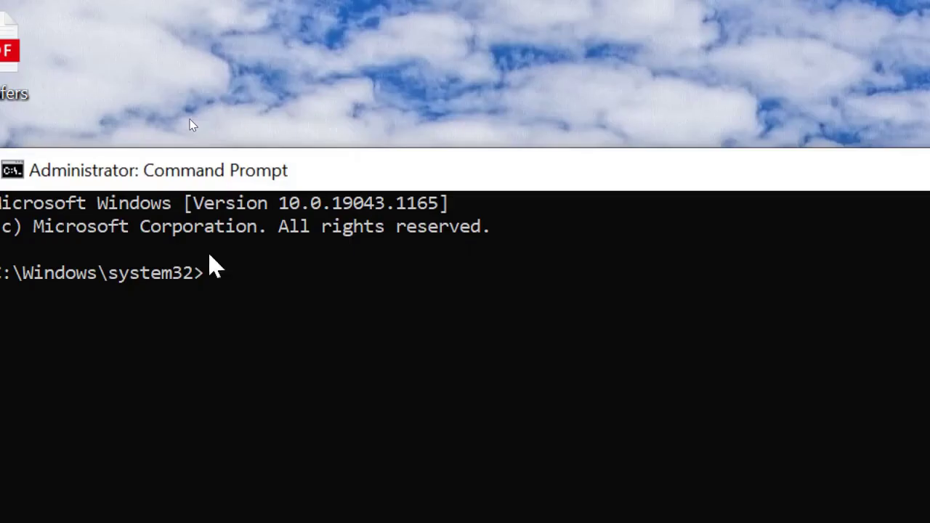
# Ping 127.1.1.1 from the elevated Command Prompt and close the window
pyautogui.write('ping')
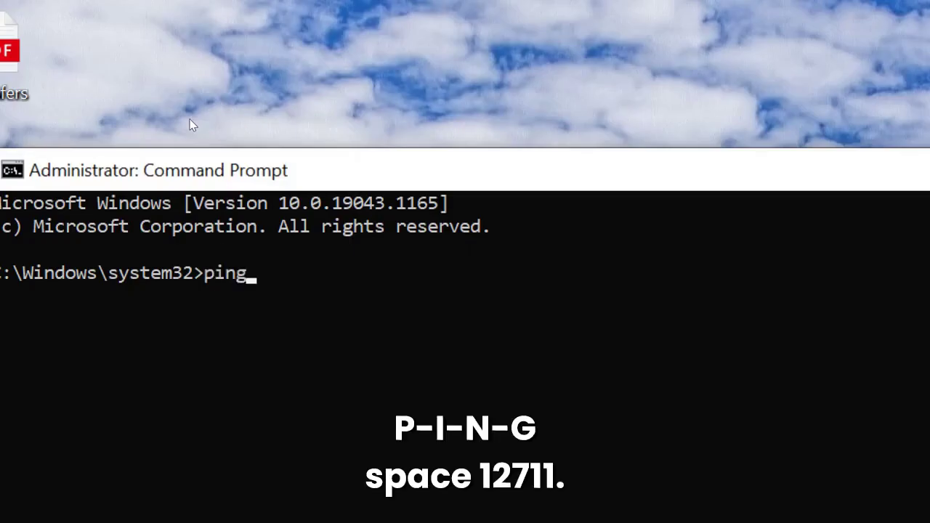
pyautogui.write(' 127.1.1.1')
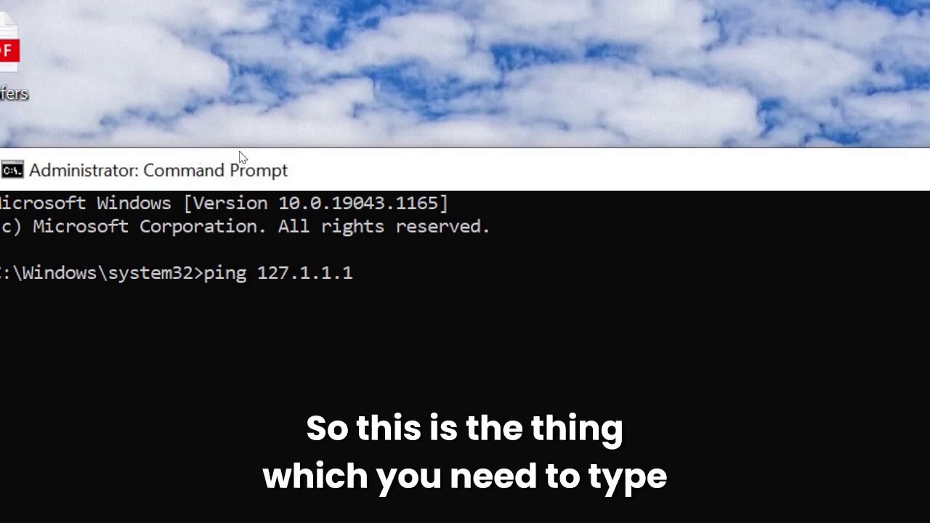
pyautogui.press('Return')
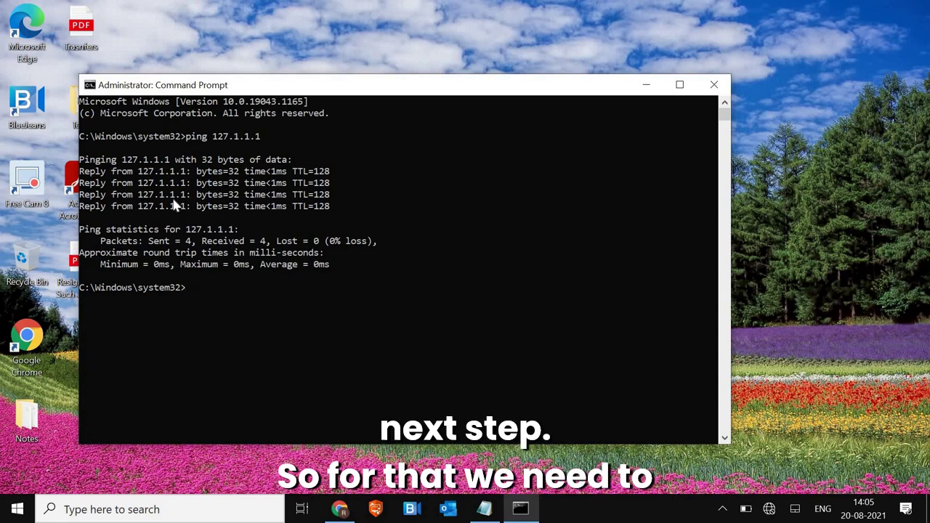
pyautogui.click(712, 86)
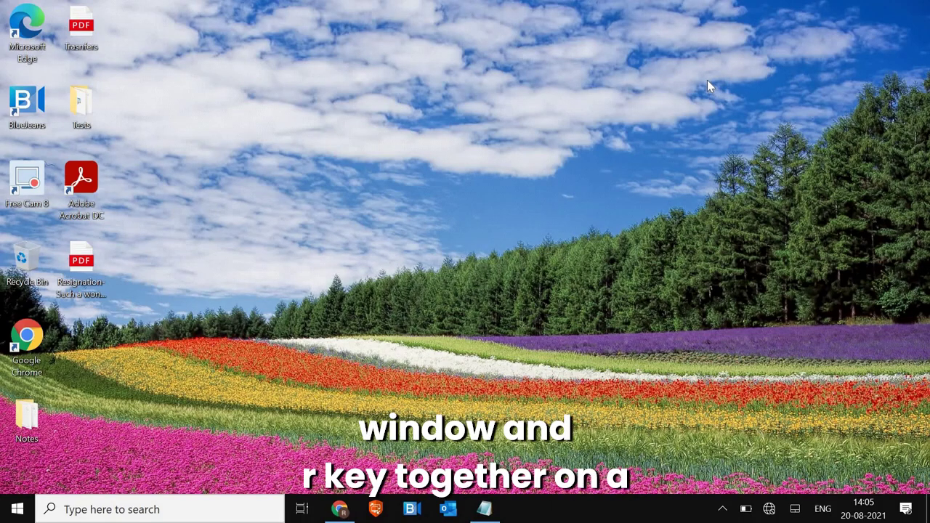
# Open the Services console with the Run command services.msc and maximize its window
pyautogui.press('super')
pyautogui.press('super')
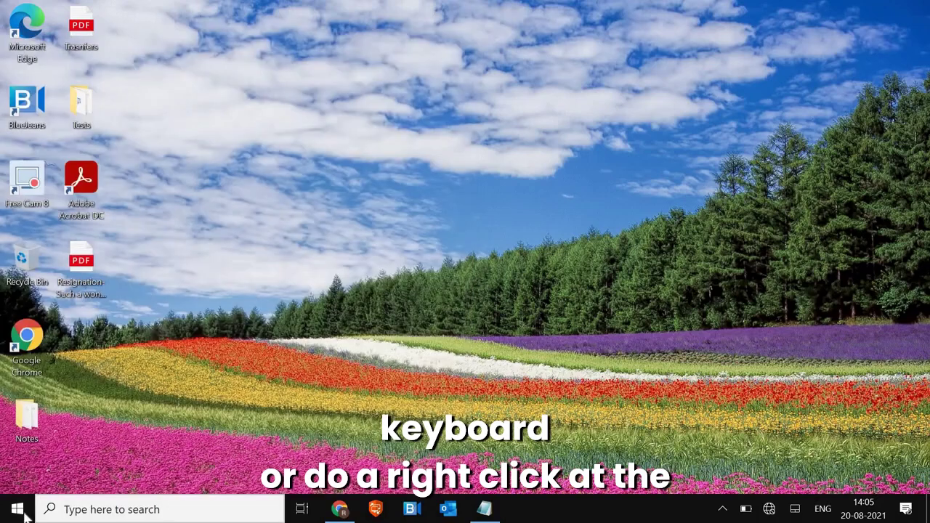
pyautogui.rightClick(22, 513)
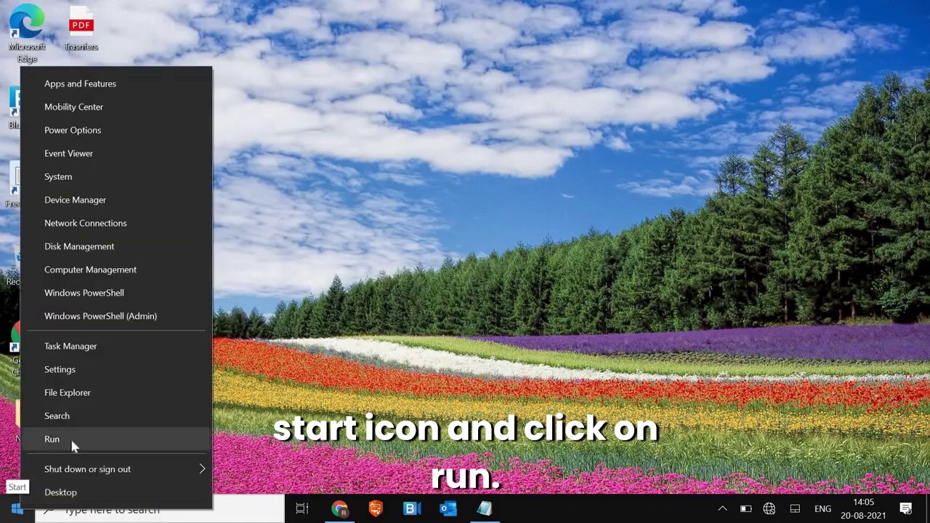
pyautogui.click(52, 439)
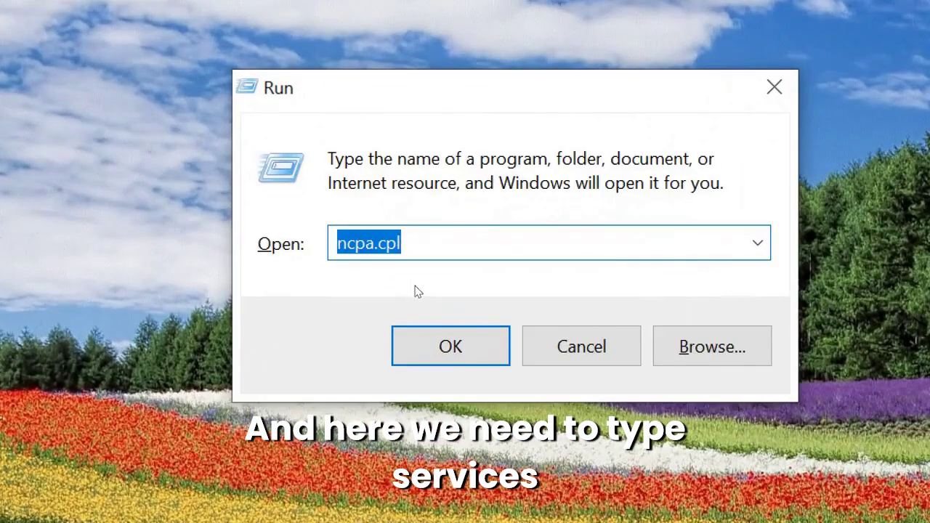
pyautogui.write('servi')
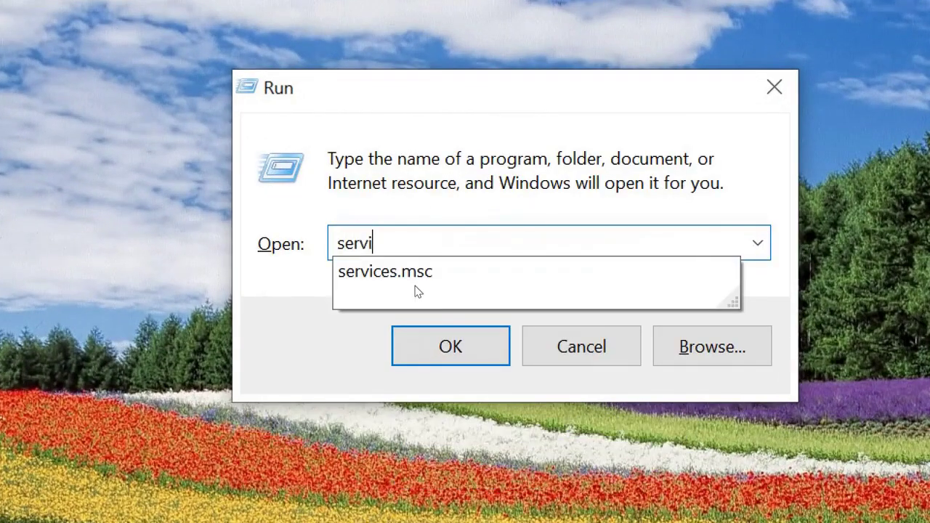
pyautogui.press('Down')
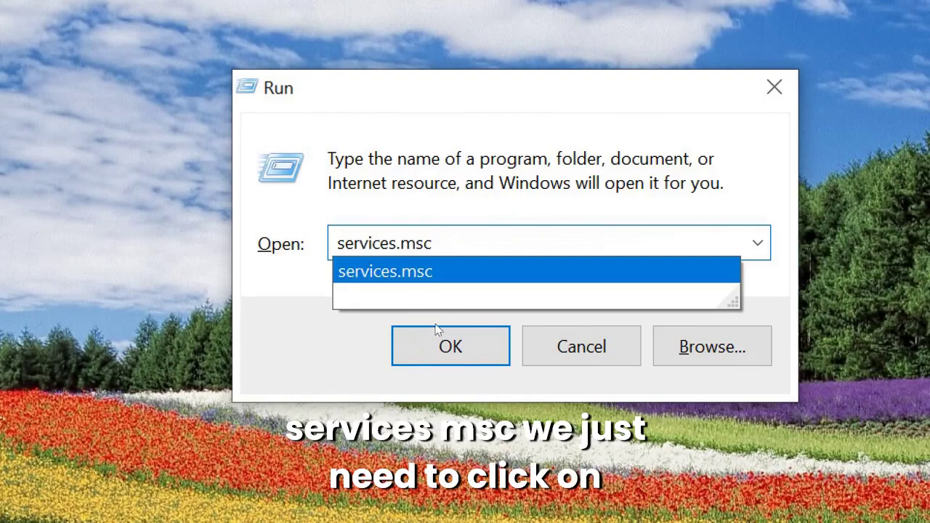
pyautogui.click(457, 349)
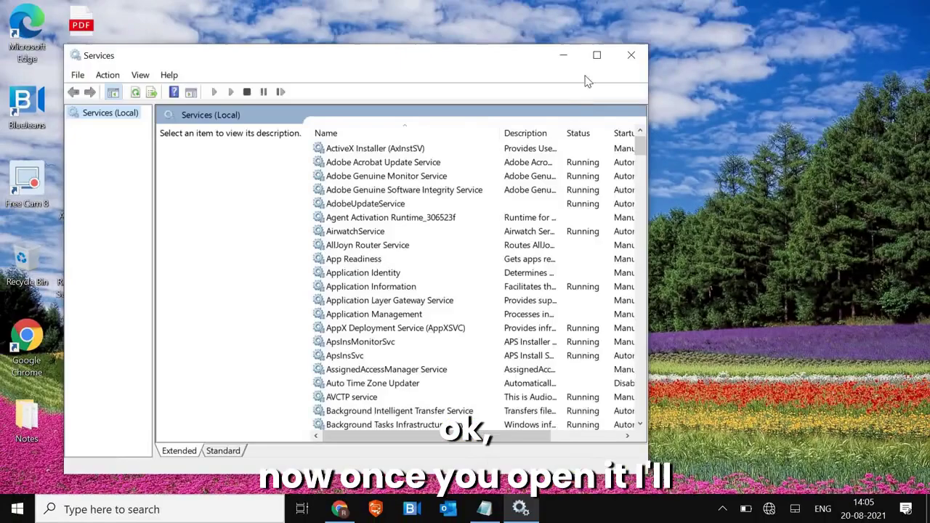
pyautogui.click(596, 56)
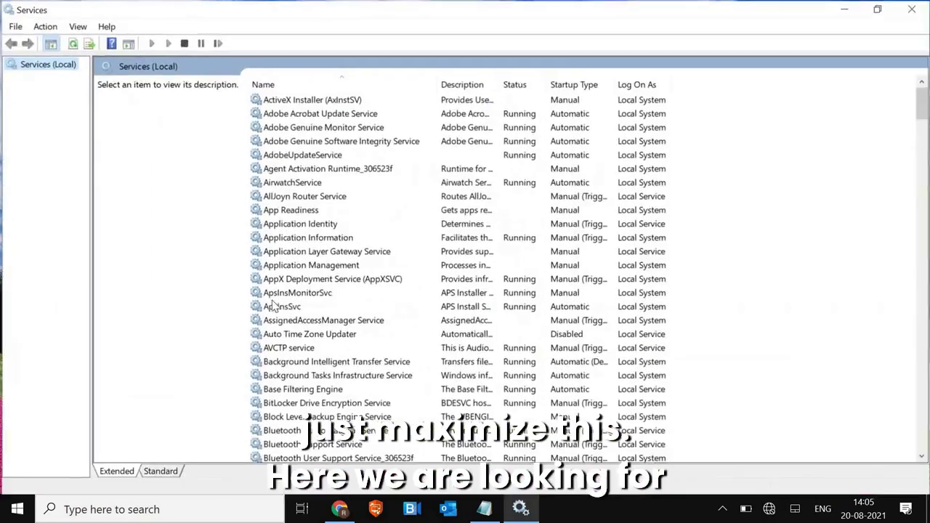
# Locate the WLAN AutoConfig service and check its status, startup type and available service actions
pyautogui.click(327, 306)
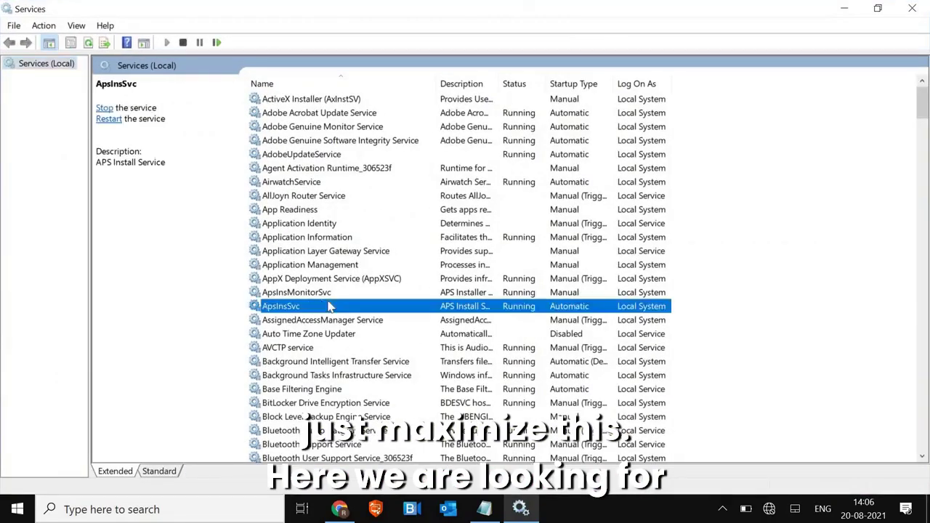
pyautogui.write('wl')
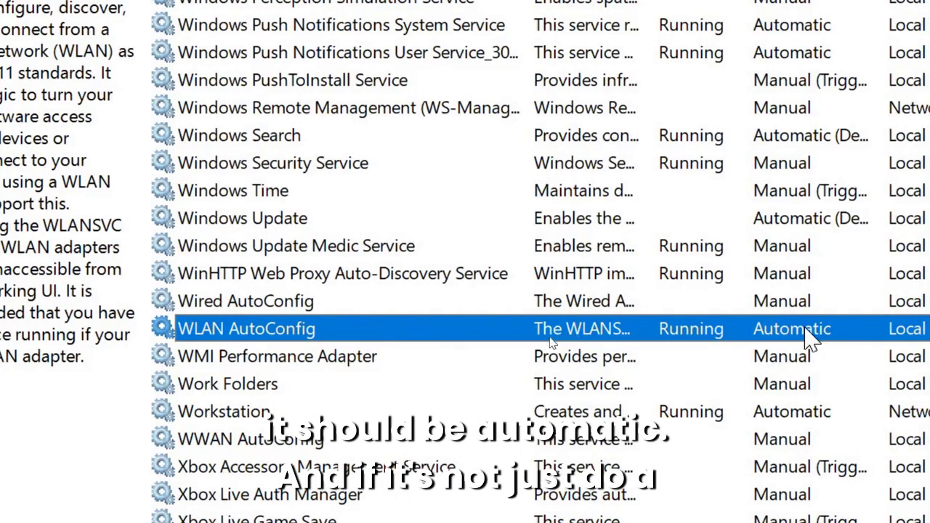
pyautogui.rightClick(719, 338)
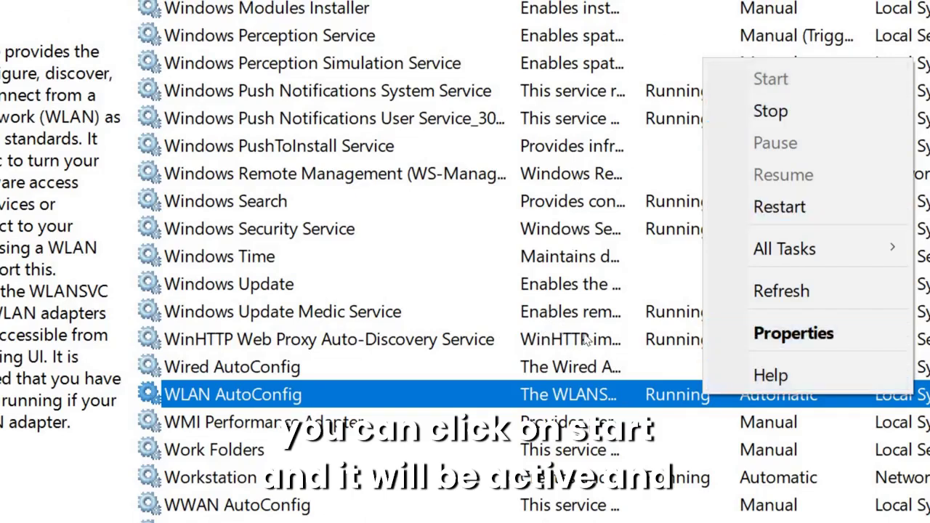
pyautogui.click(785, 411)
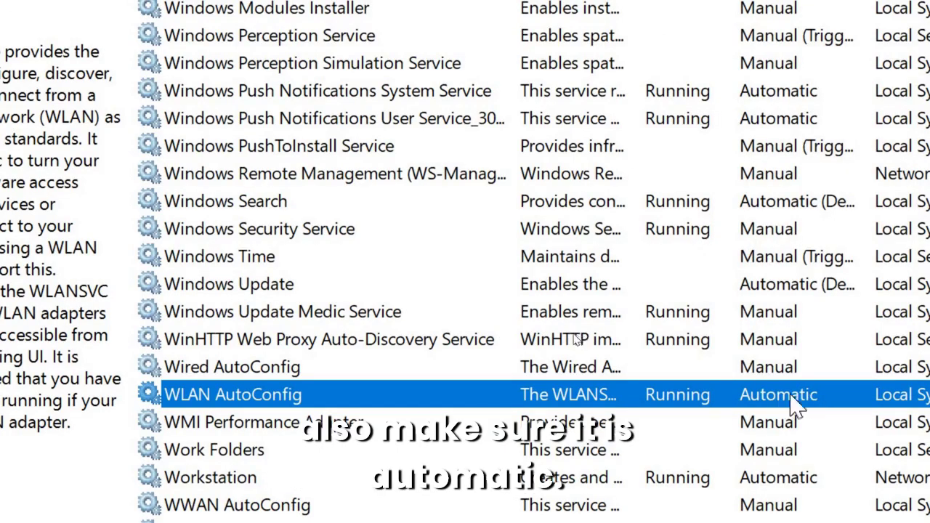
# Review the startup type choices in WLAN AutoConfig's properties and leave the dialog without saving
pyautogui.rightClick(360, 396)
pyautogui.click(474, 334)
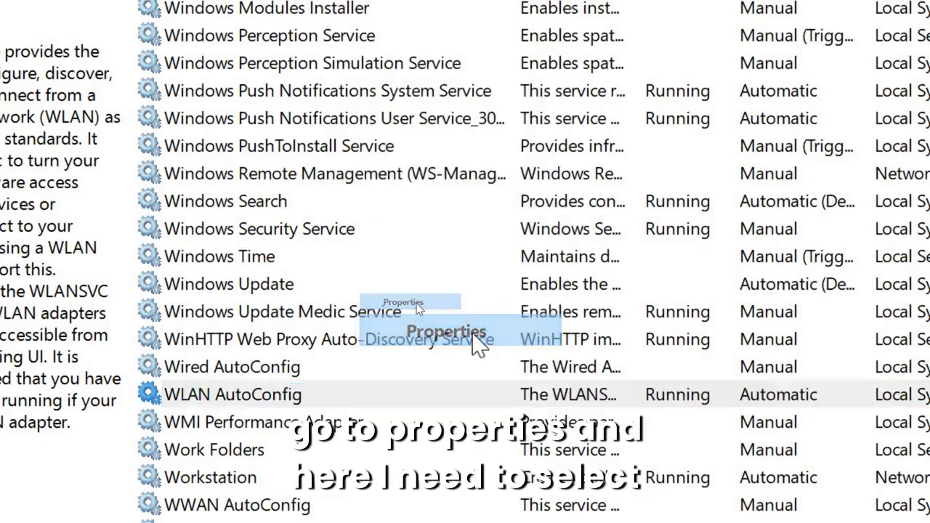
pyautogui.click(580, 205)
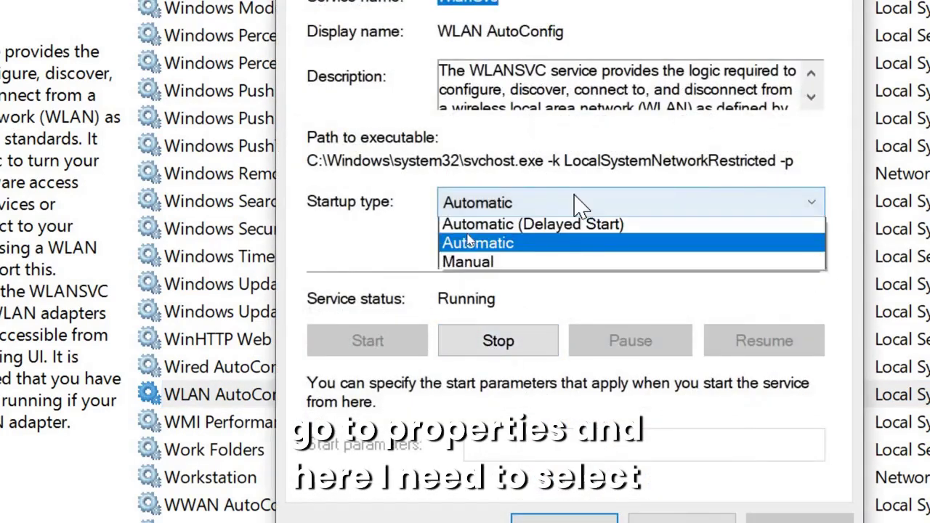
pyautogui.click(512, 311)
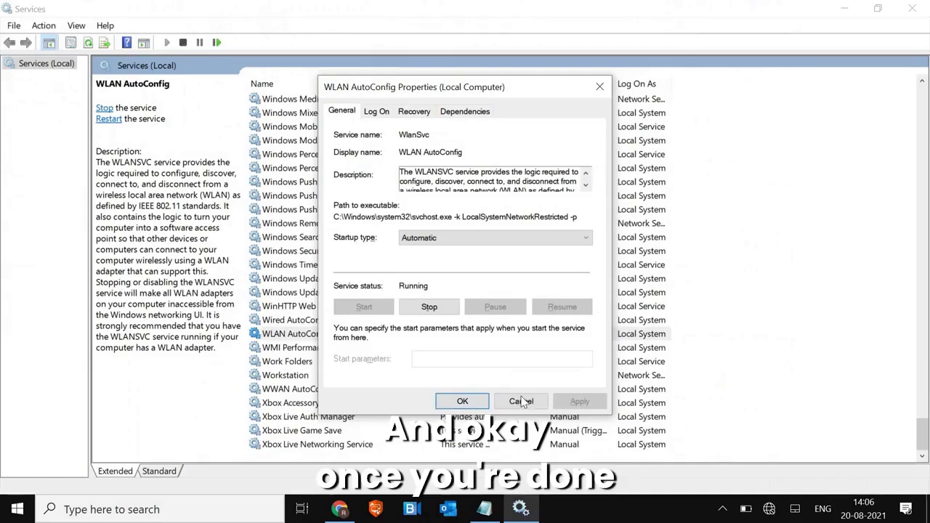
pyautogui.click(521, 402)
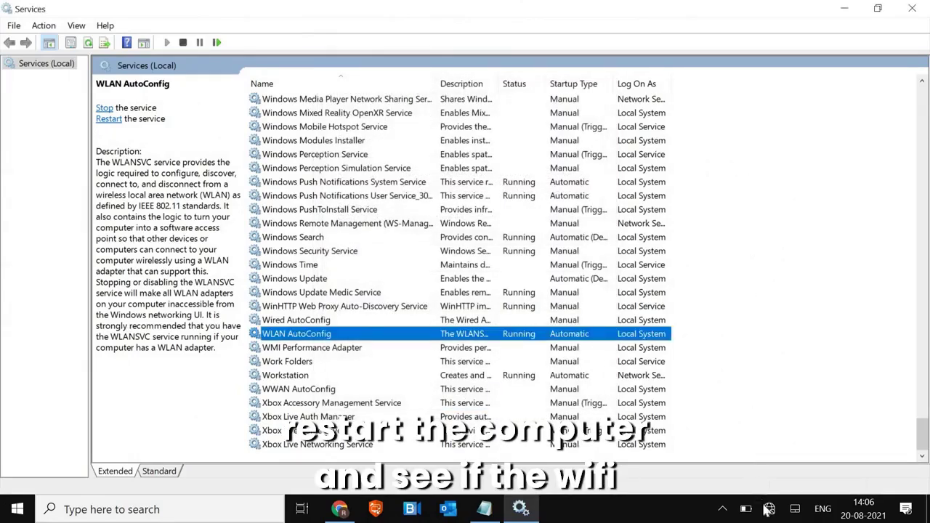
# Check the system tray's network flyout for a Wi-Fi option, and close the Services console
pyautogui.click(769, 511)
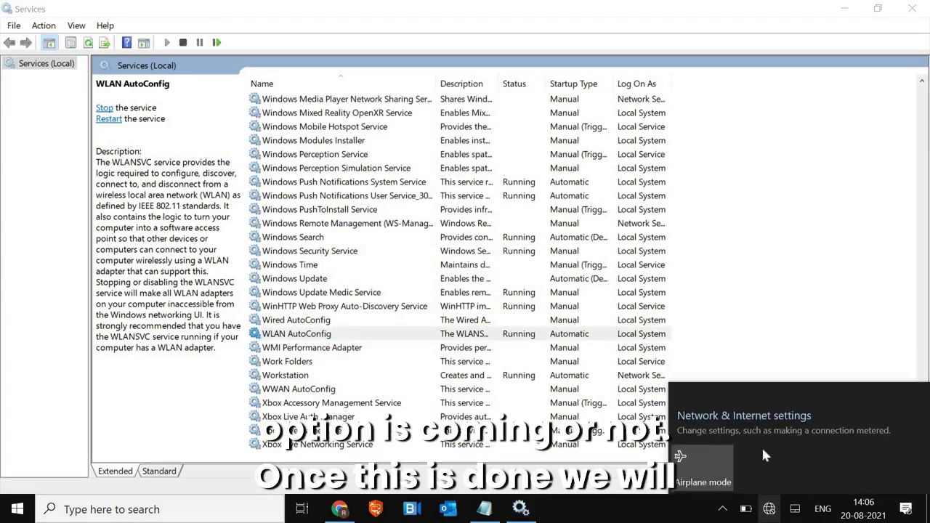
pyautogui.click(445, 292)
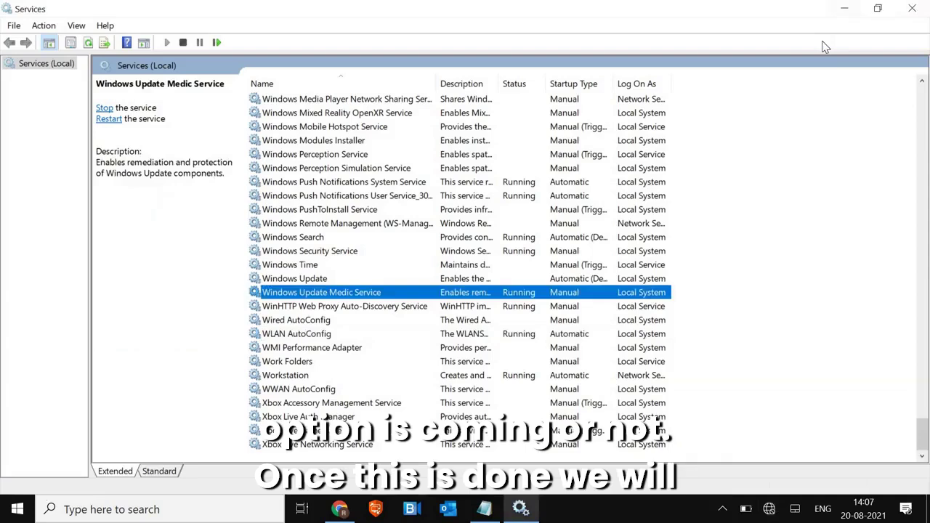
pyautogui.click(914, 8)
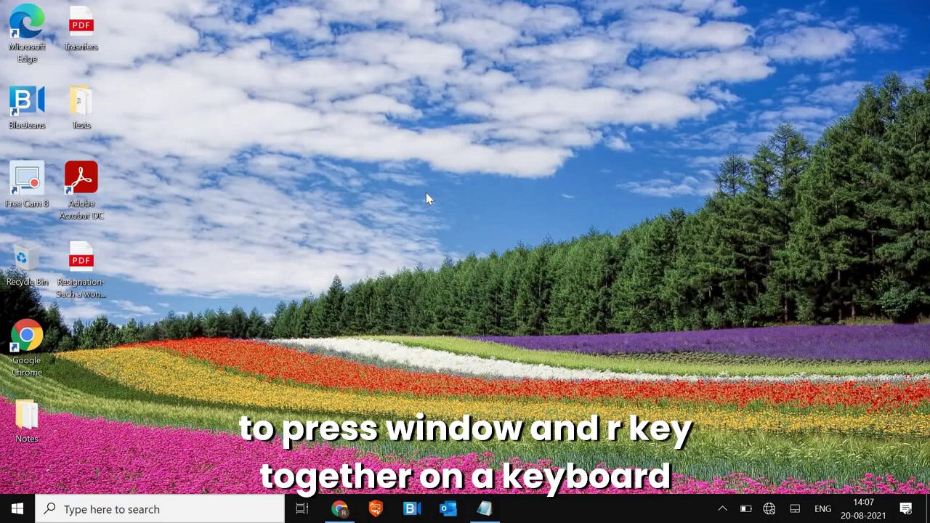
# Open Internet Properties with the Run command inetcpl.cpl and bring up its advanced settings
pyautogui.press('super+r')
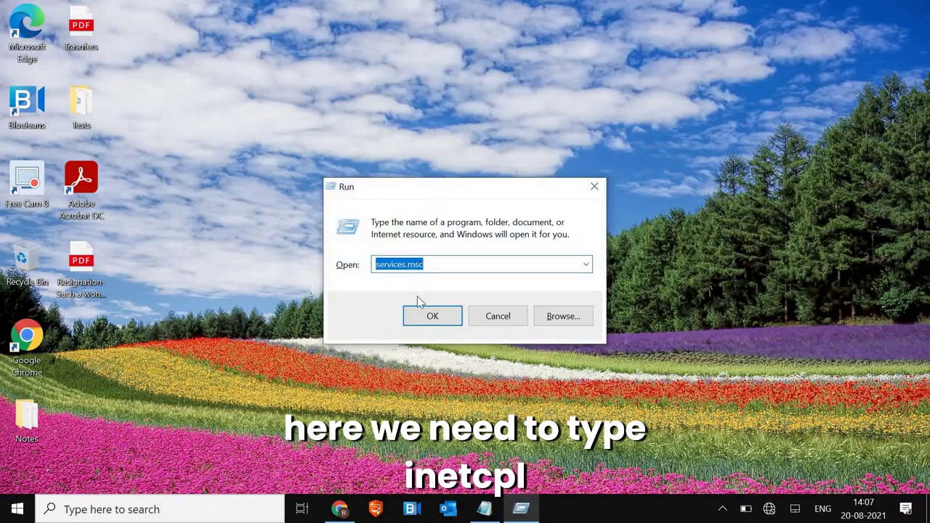
pyautogui.write('inet')
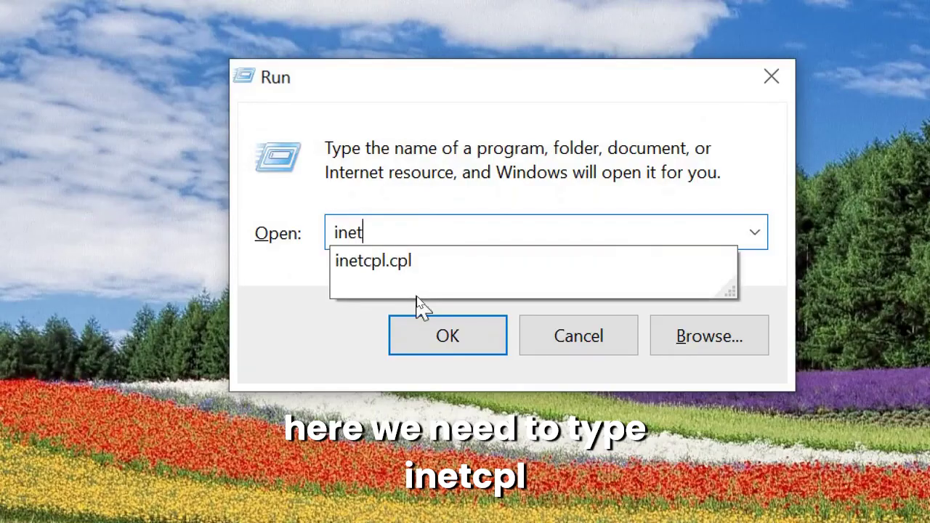
pyautogui.press('Down')
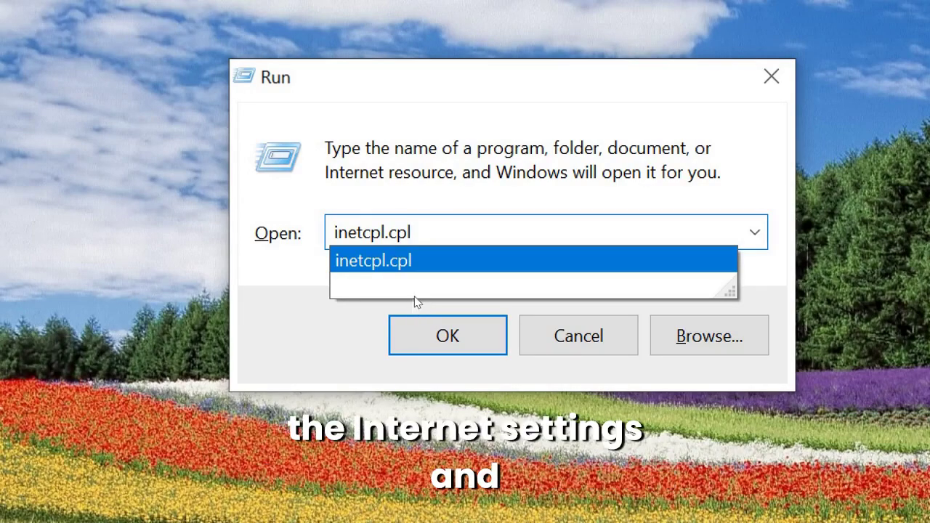
pyautogui.press('Return')
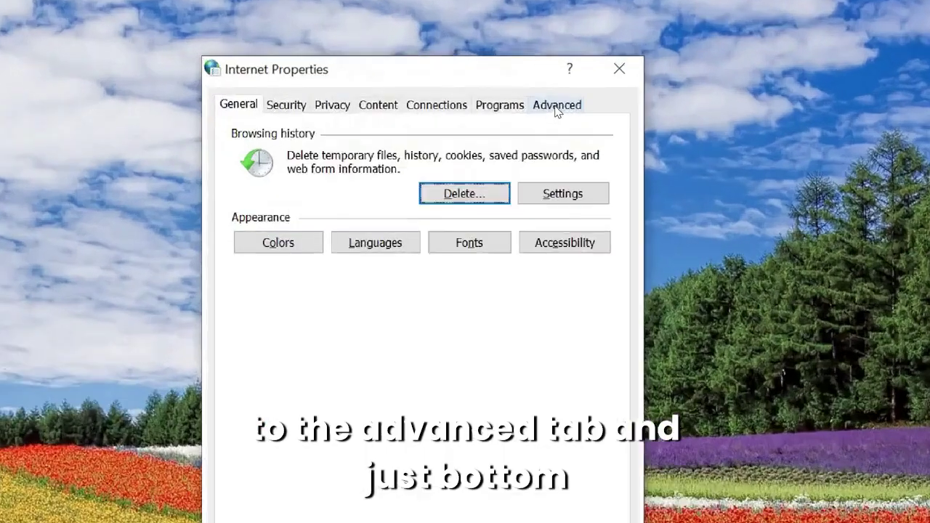
pyautogui.click(557, 109)
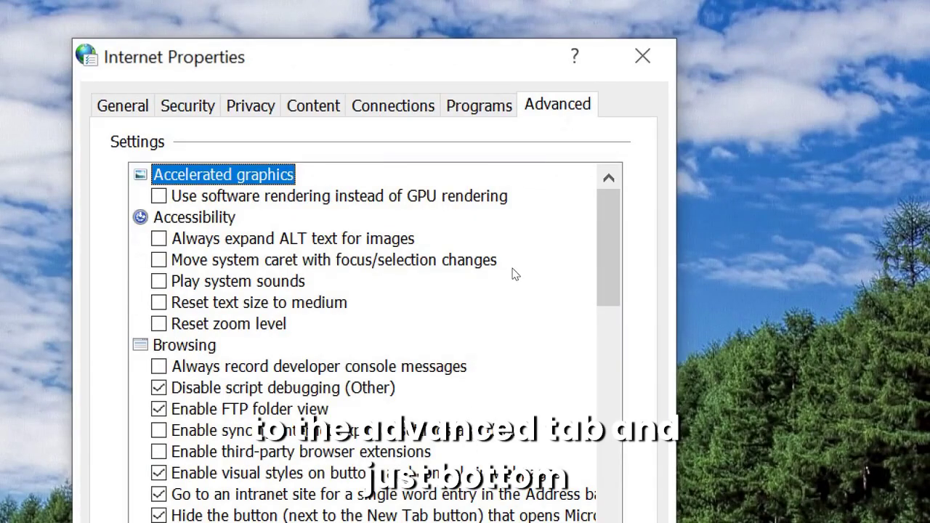
pyautogui.scroll(-2, 512, 274)
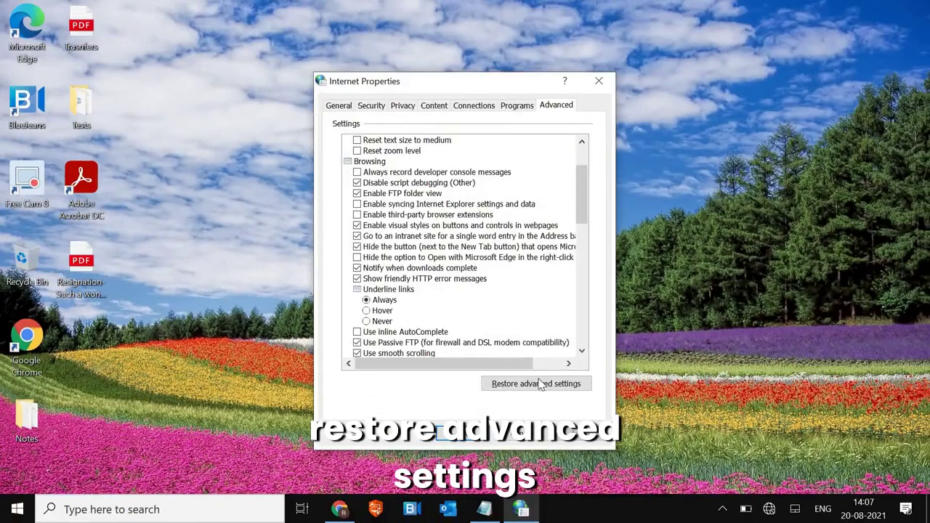
# Restore the advanced internet settings to their defaults, apply the change and close Internet Properties
pyautogui.click(538, 384)
pyautogui.click(581, 434)
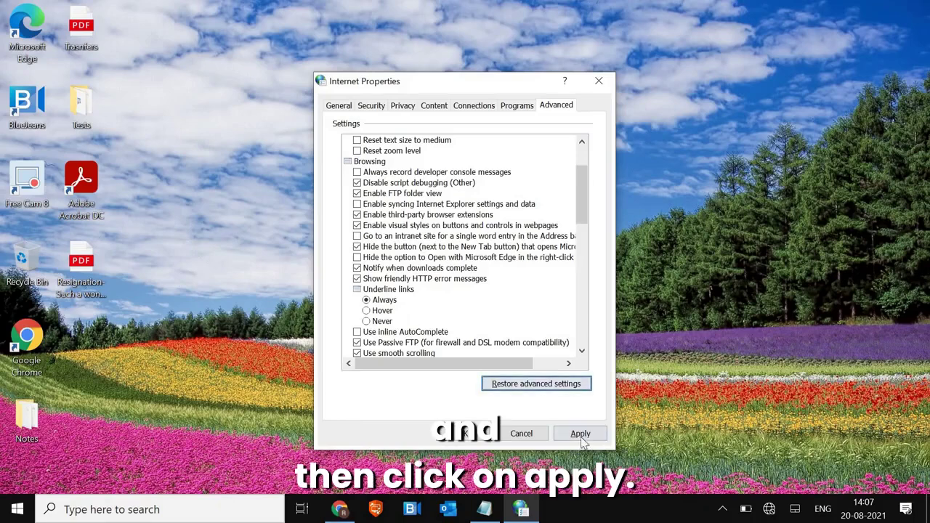
pyautogui.click(471, 434)
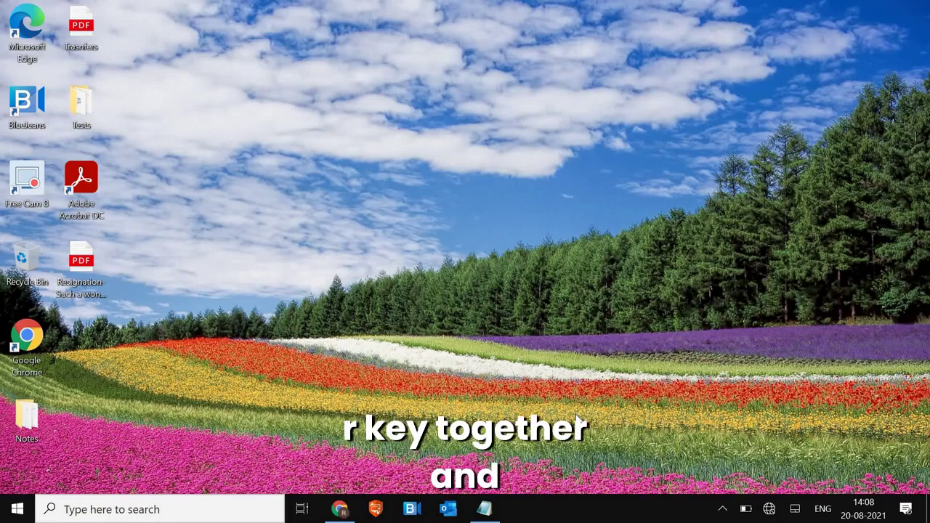
# Open Network Connections with the Run command ncpa.cpl and minimize the Notepad window behind it
pyautogui.press('super+r')
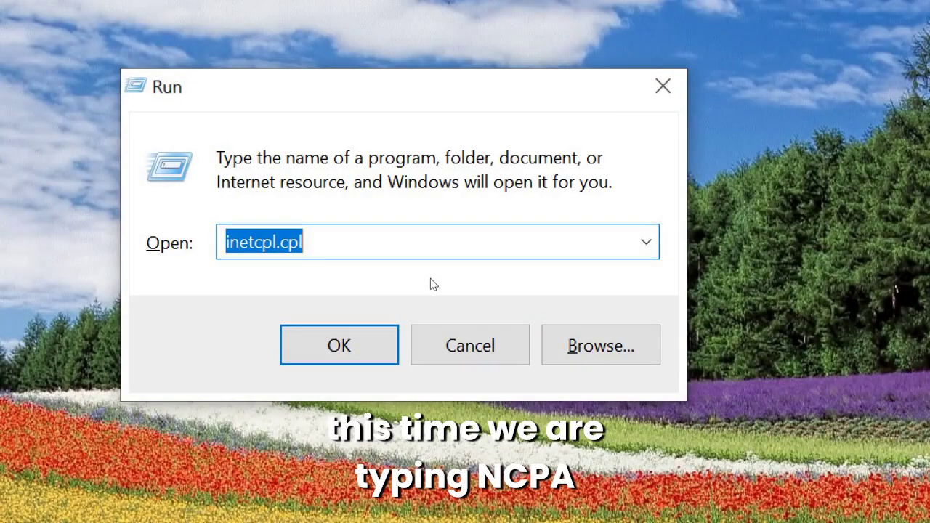
pyautogui.write('ncpa')
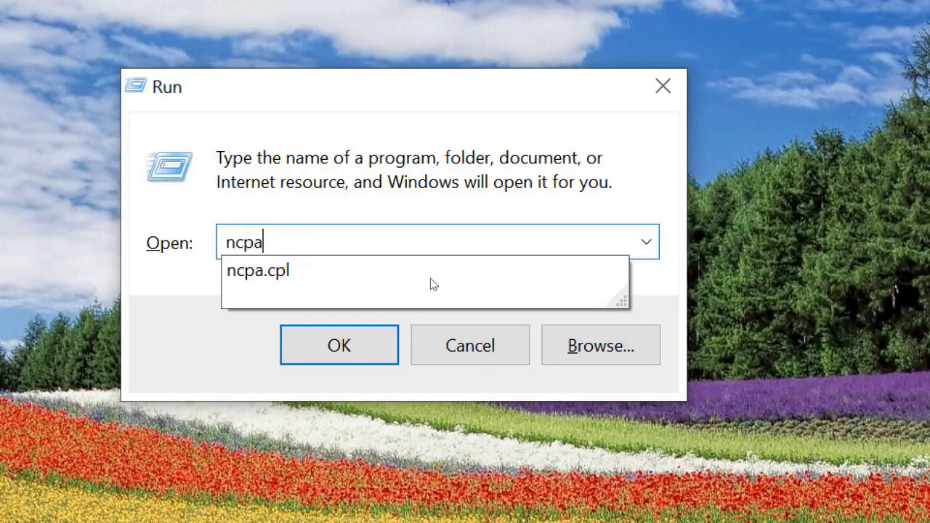
pyautogui.press('Down')
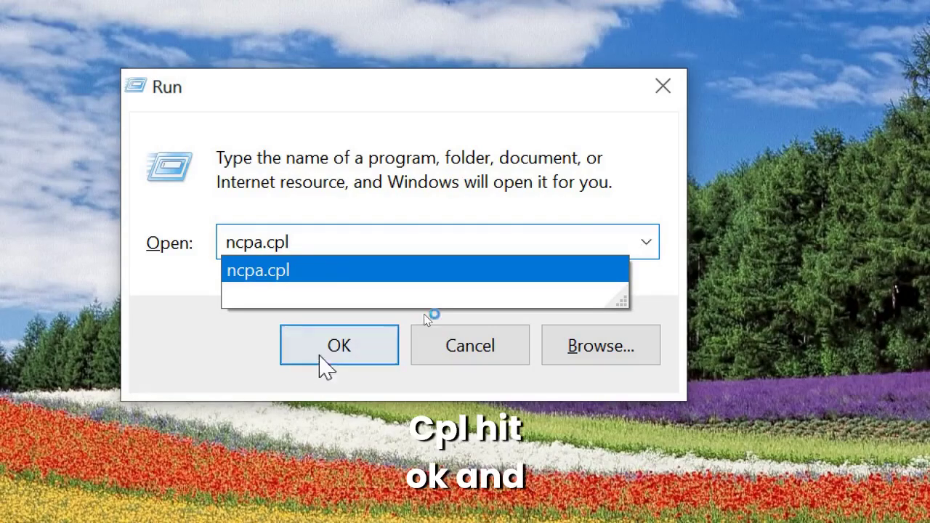
pyautogui.click(343, 343)
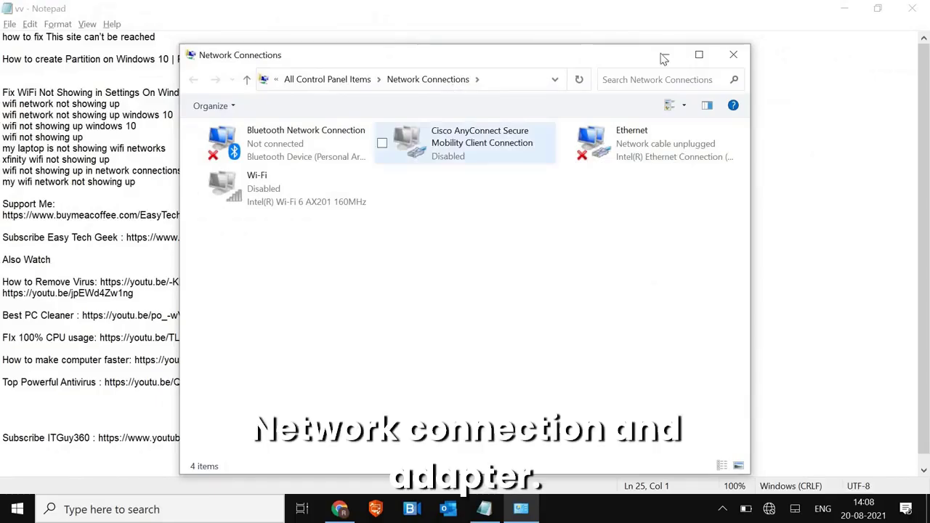
pyautogui.click(844, 8)
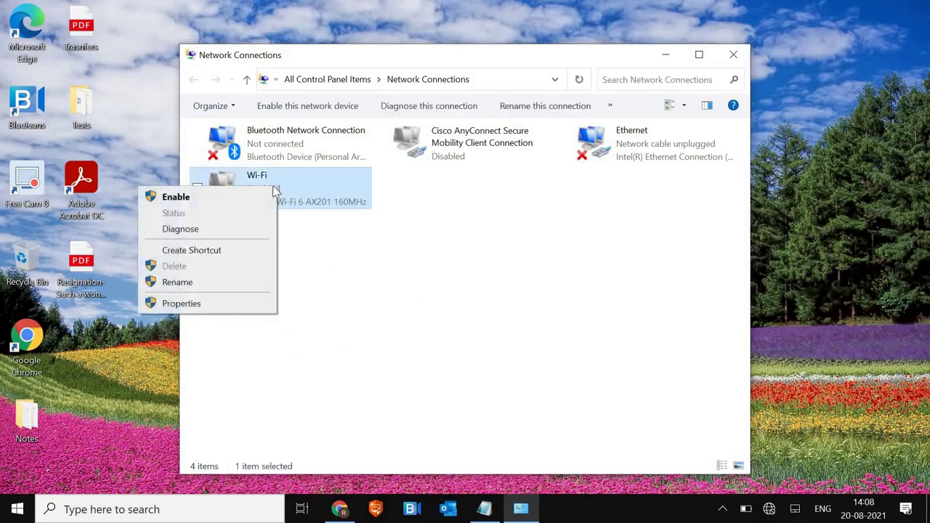
# Enable the Wi-Fi network adapter and check its available actions and the system tray's network status
pyautogui.click(178, 197)
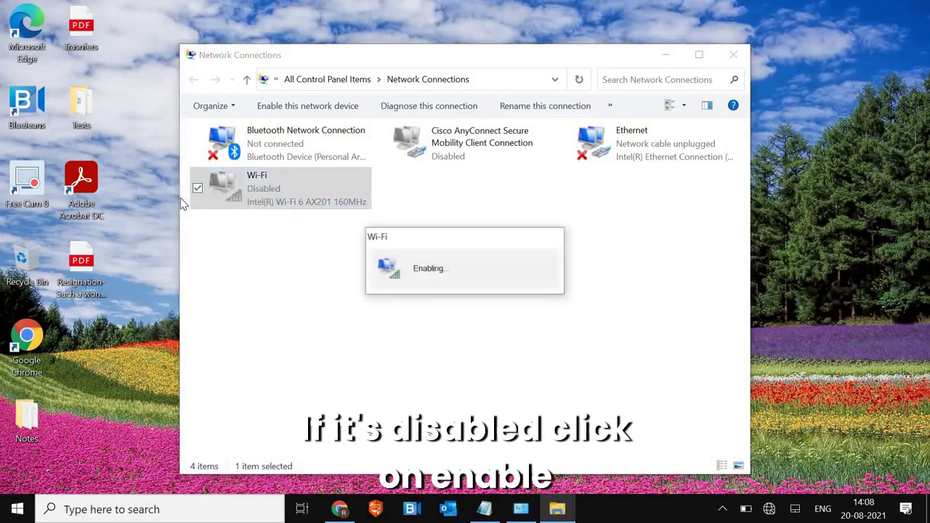
pyautogui.rightClick(298, 189)
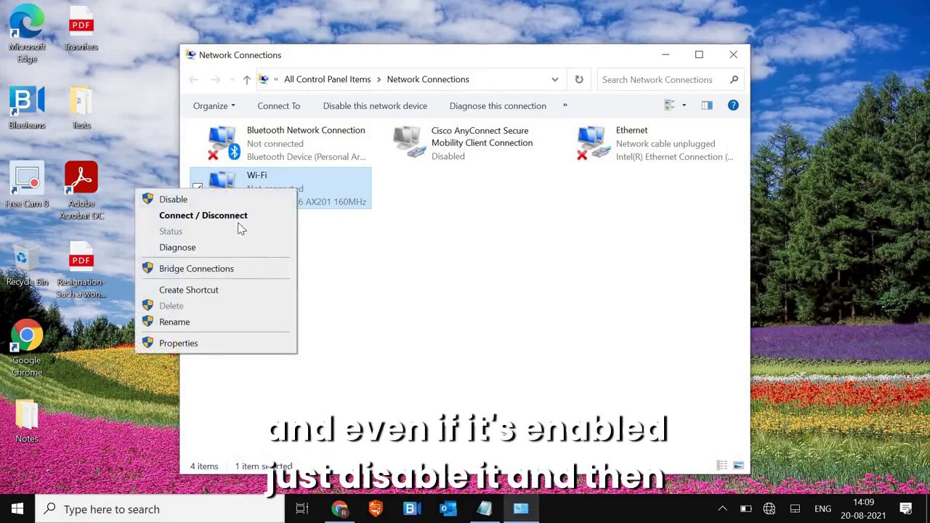
pyautogui.click(322, 260)
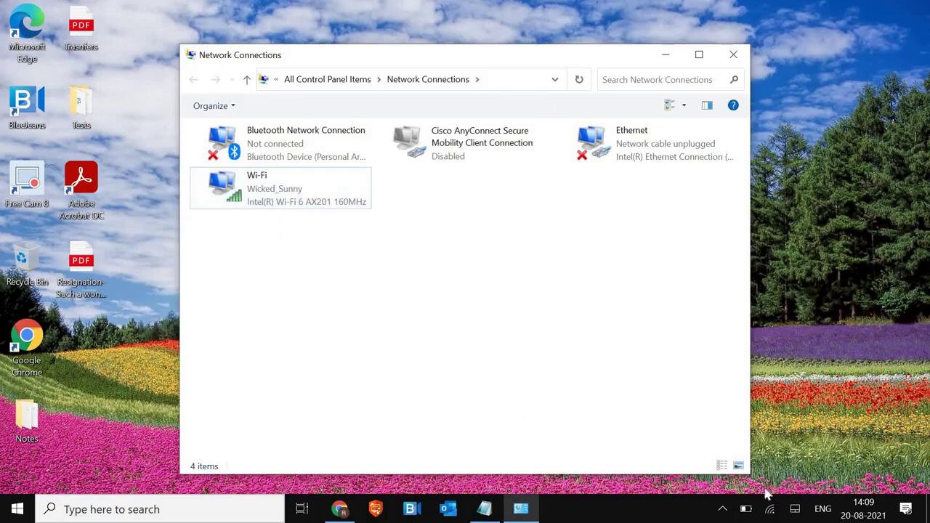
pyautogui.moveTo(772, 511)
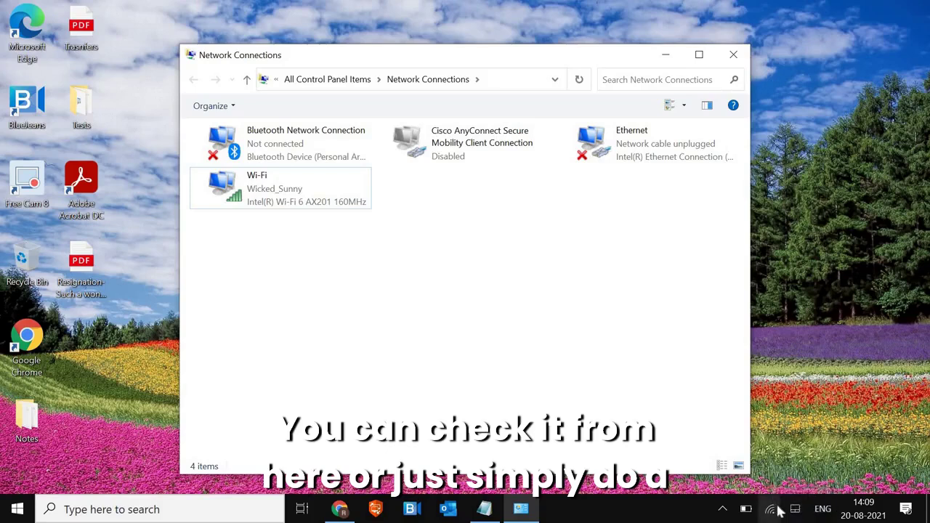
# Check for the Wi-Fi option under Network & Internet in Windows Settings, and close Settings and Network Connections
pyautogui.rightClick(17, 509)
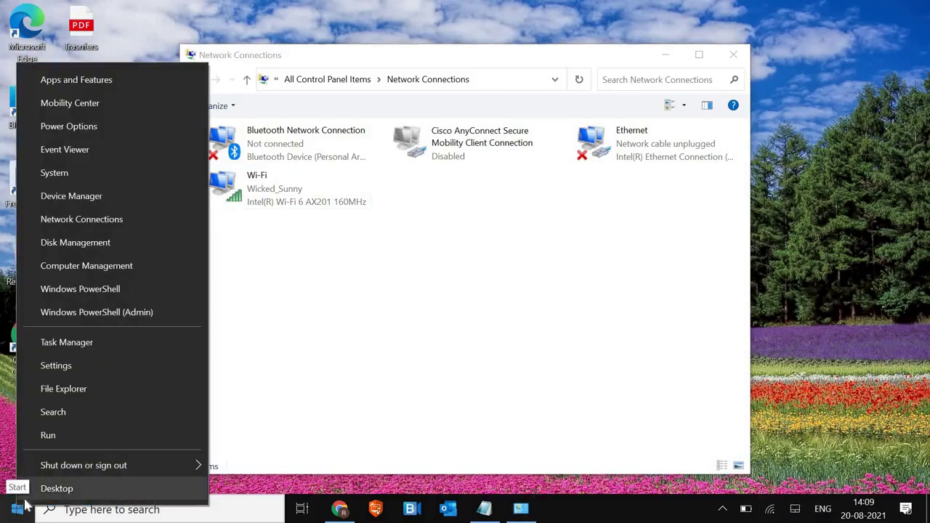
pyautogui.click(56, 365)
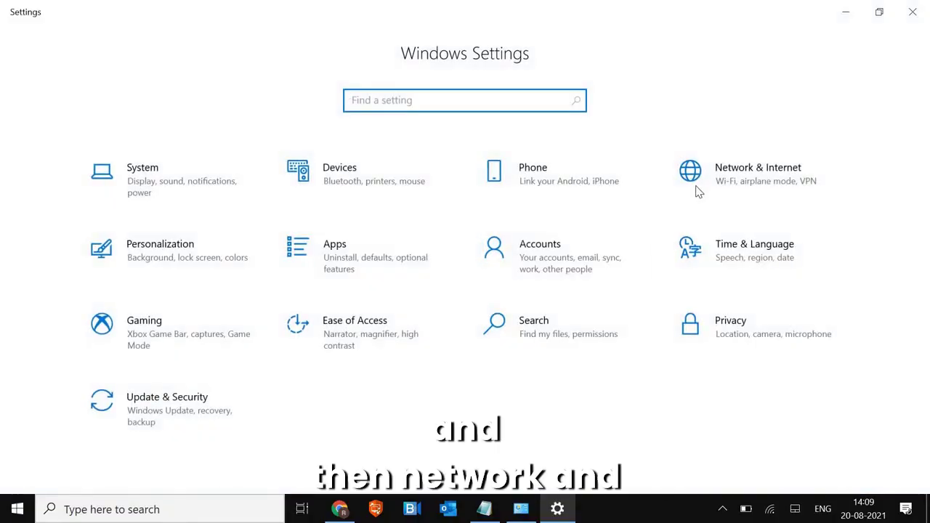
pyautogui.click(698, 192)
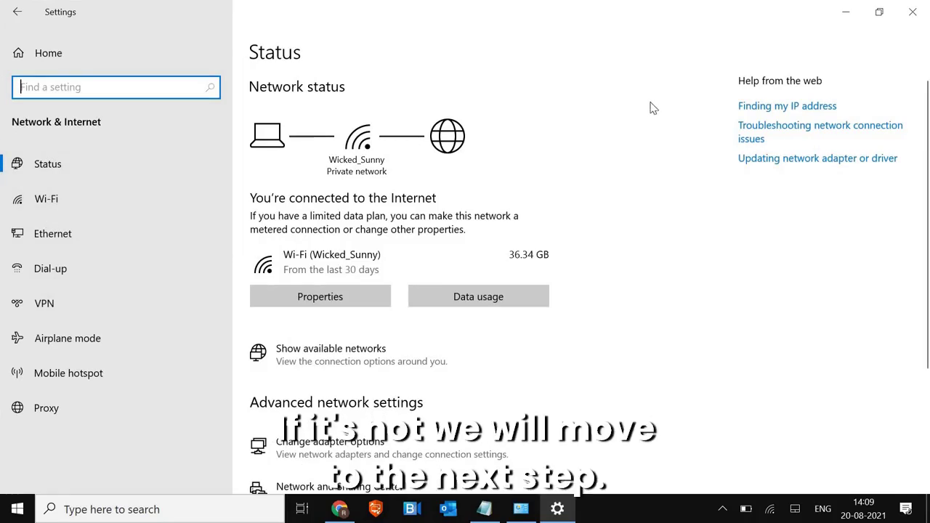
pyautogui.click(913, 12)
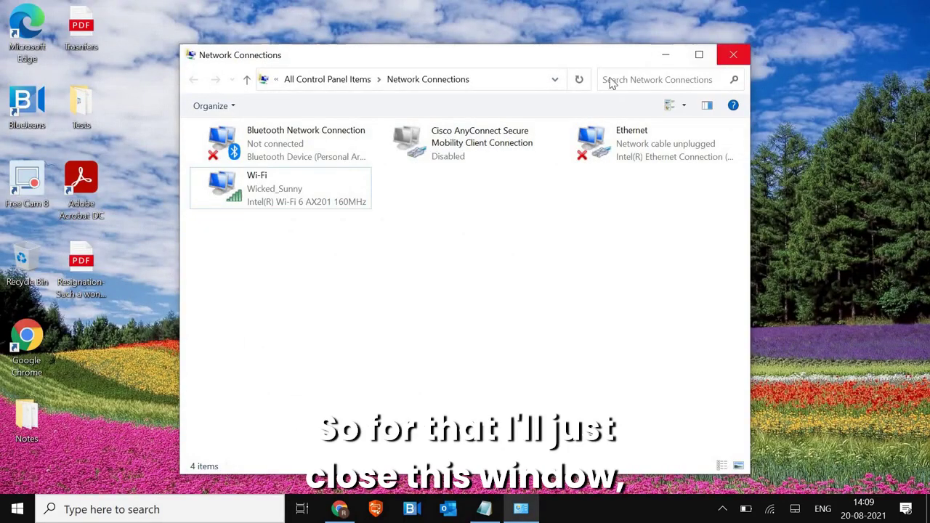
pyautogui.click(734, 55)
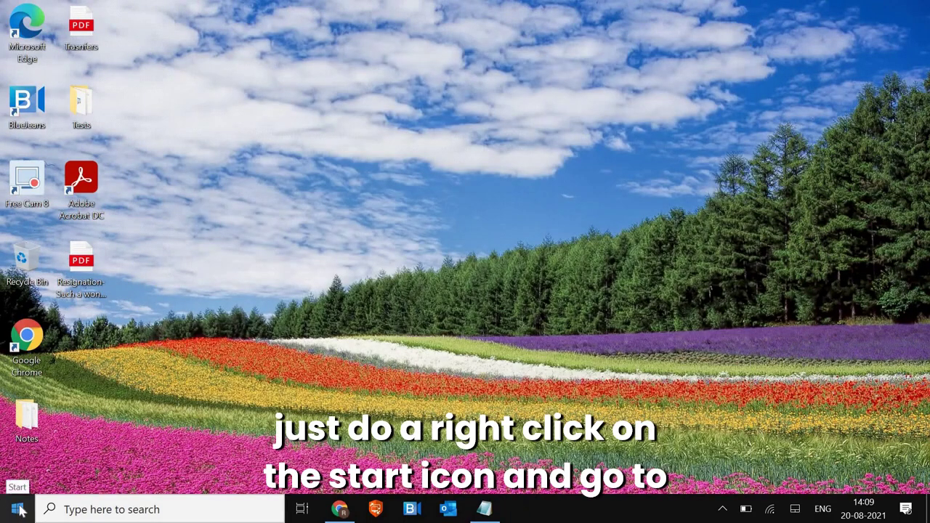
# Open Device Manager and locate the Wi-Fi device among the network adapters
pyautogui.rightClick(20, 511)
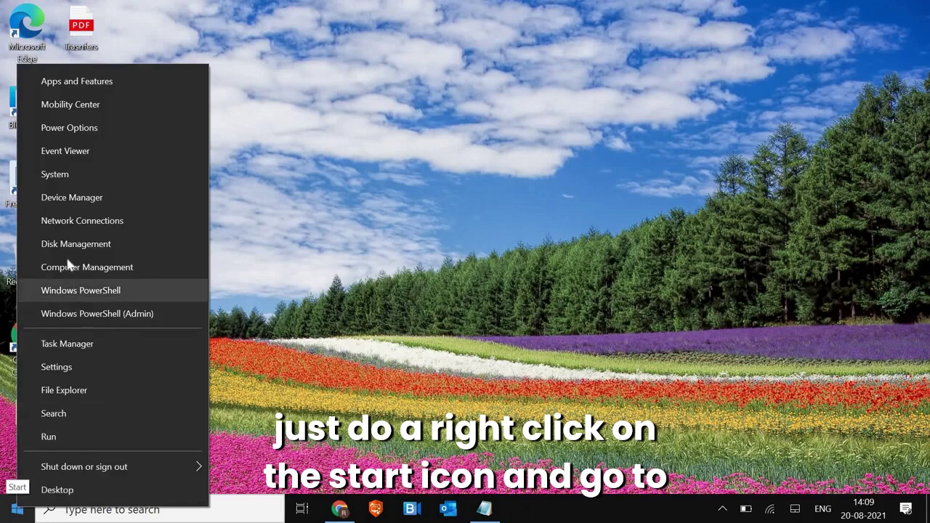
pyautogui.click(70, 197)
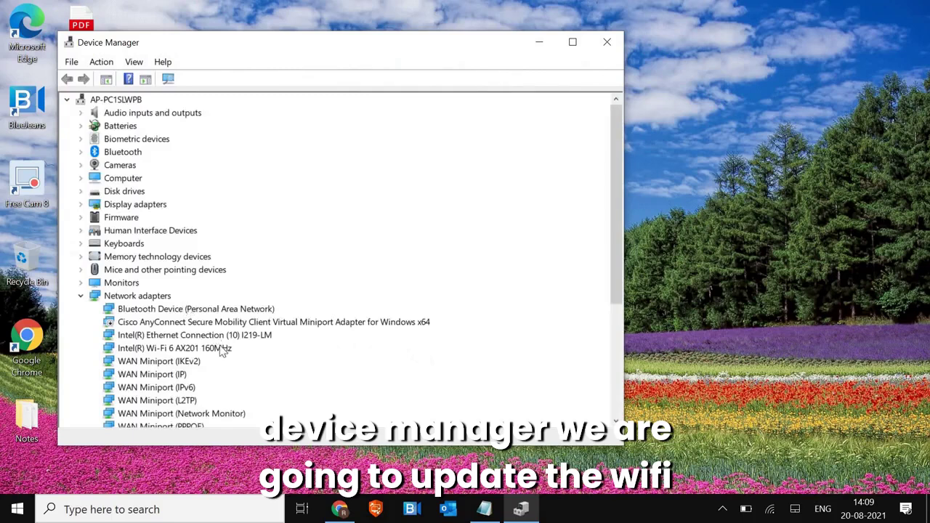
pyautogui.scroll(-1, 226, 361)
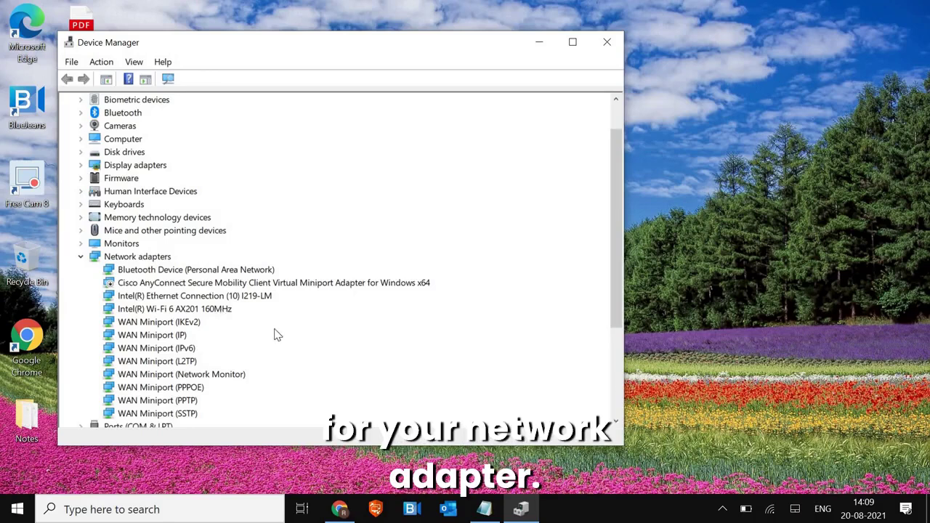
pyautogui.scroll(-2, 276, 331)
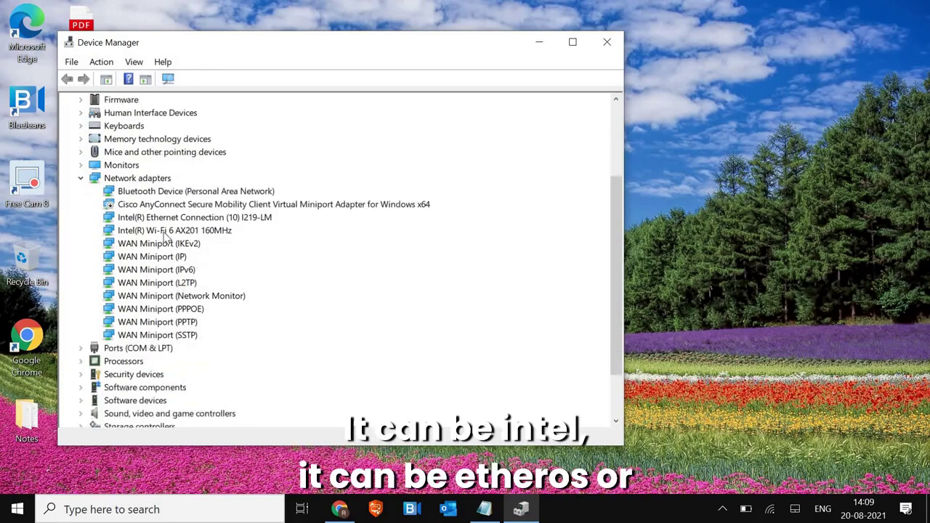
# Update the driver of the Intel(R) Wi-Fi 6 AX201 160MHz adapter using the automatic driver search
pyautogui.click(166, 234)
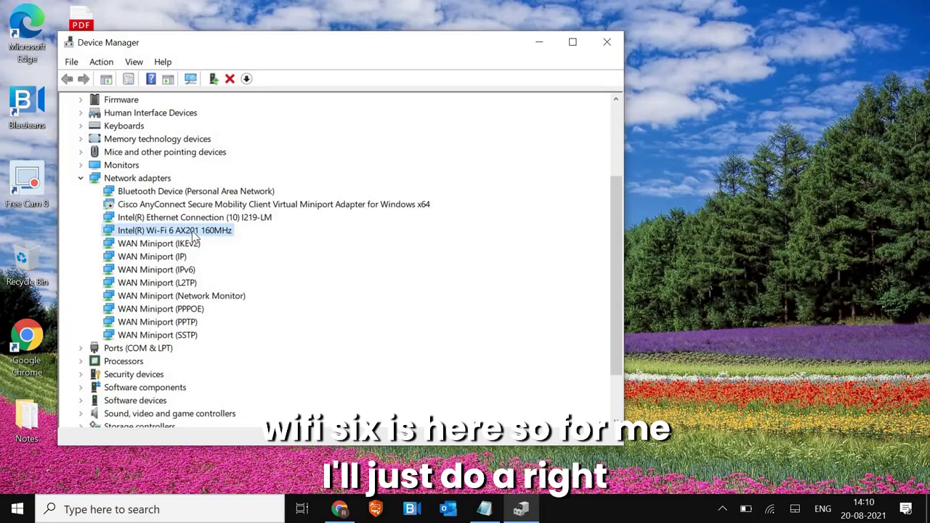
pyautogui.rightClick(195, 235)
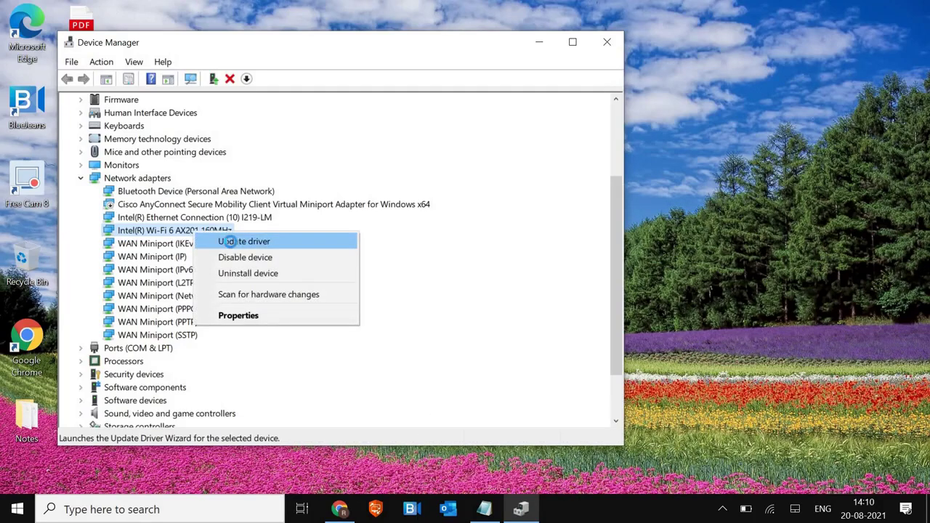
pyautogui.click(231, 244)
pyautogui.click(312, 227)
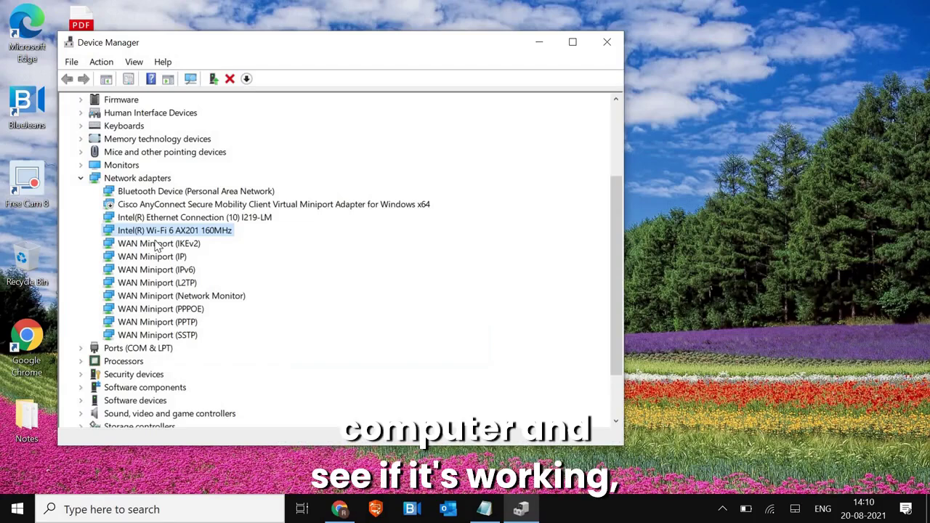
# Review the compatible drivers available on the computer for the Intel(R) Wi-Fi 6 AX201 160MHz adapter and leave the wizard without installing one
pyautogui.scroll(3, 156, 247)
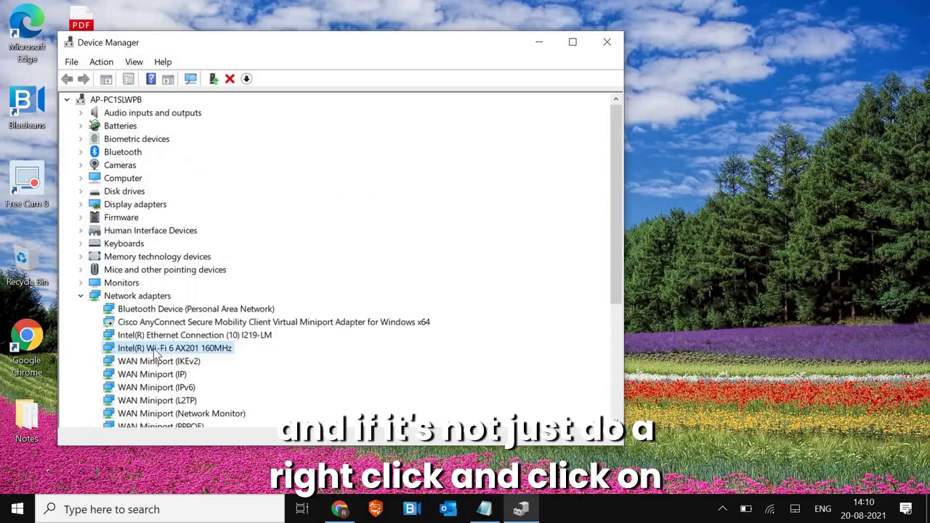
pyautogui.rightClick(155, 352)
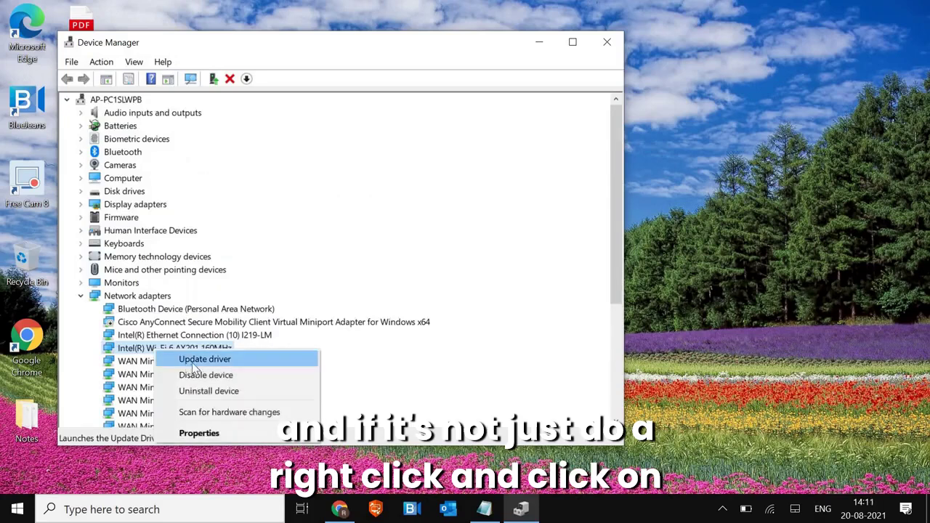
pyautogui.click(191, 359)
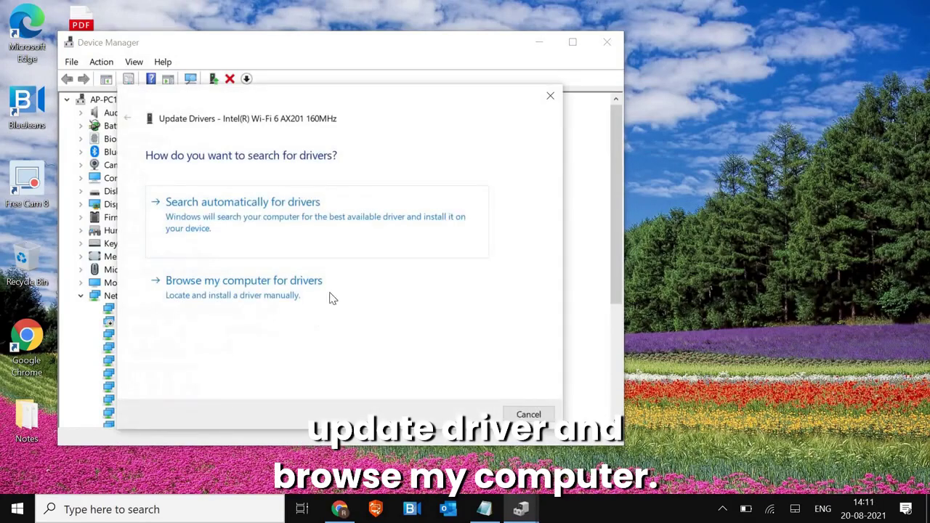
pyautogui.click(298, 299)
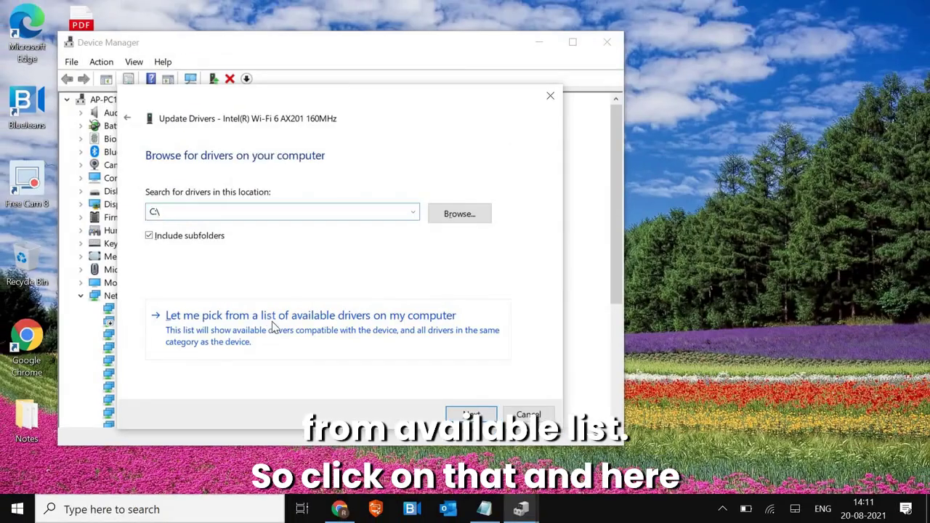
pyautogui.click(328, 320)
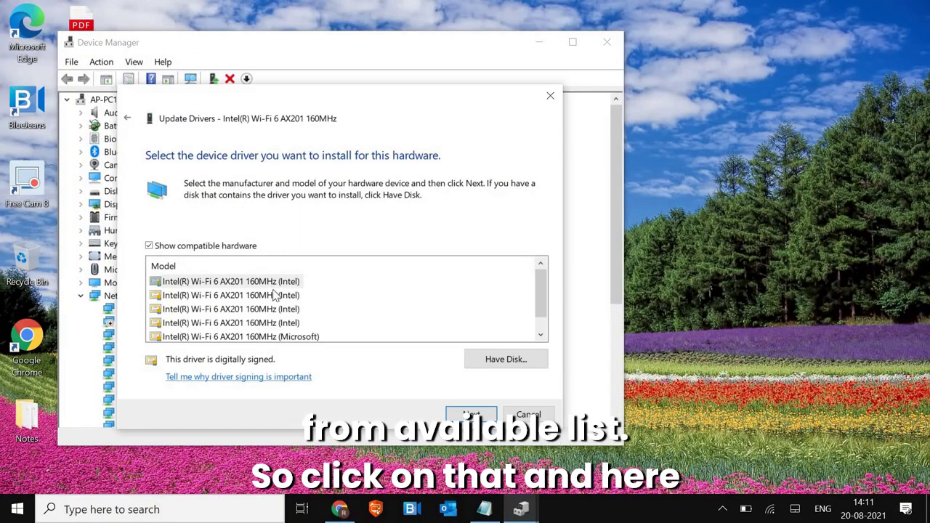
pyautogui.click(275, 295)
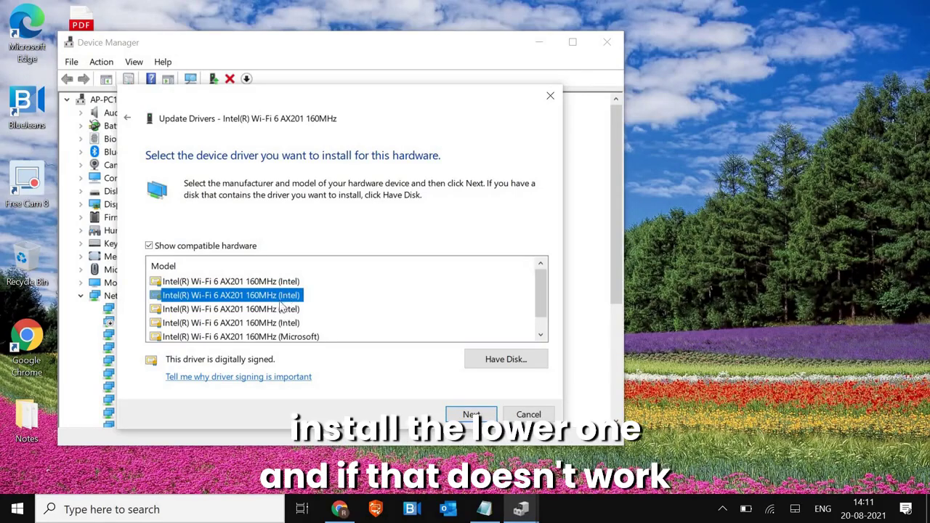
pyautogui.click(276, 310)
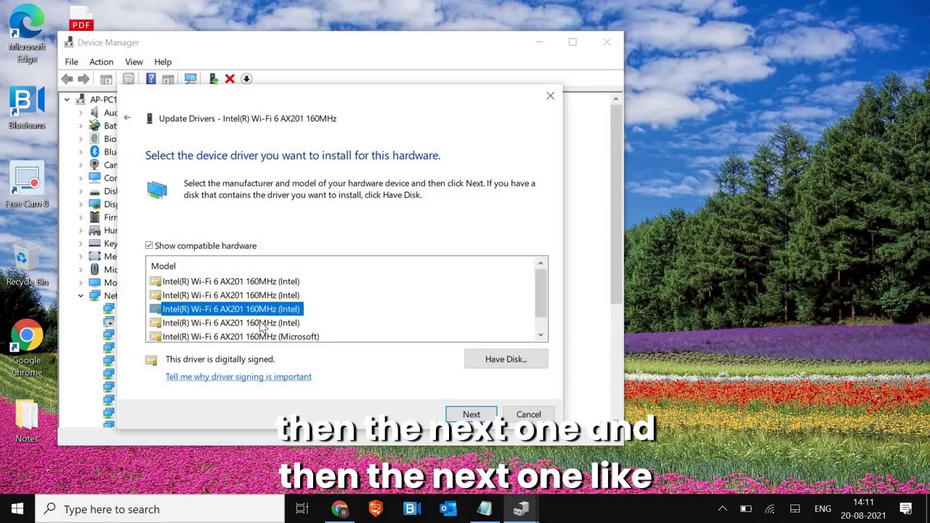
pyautogui.click(300, 324)
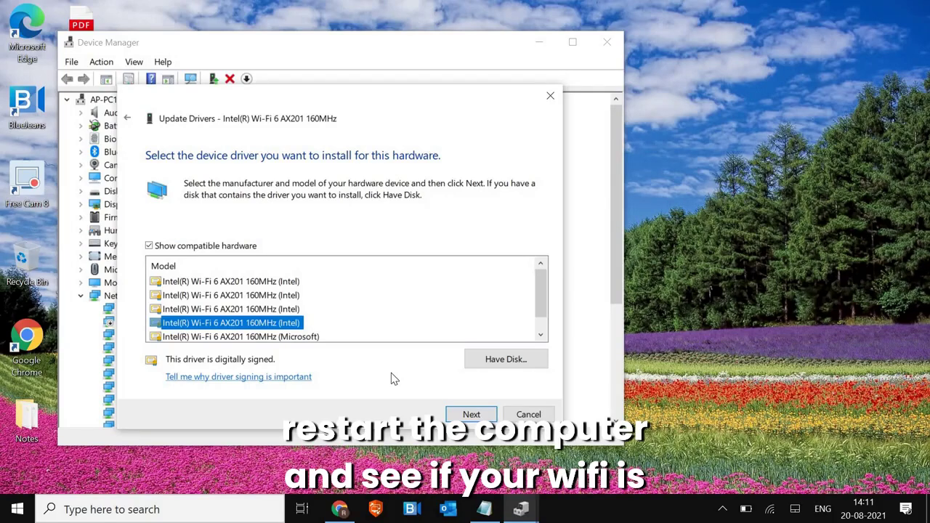
pyautogui.click(528, 416)
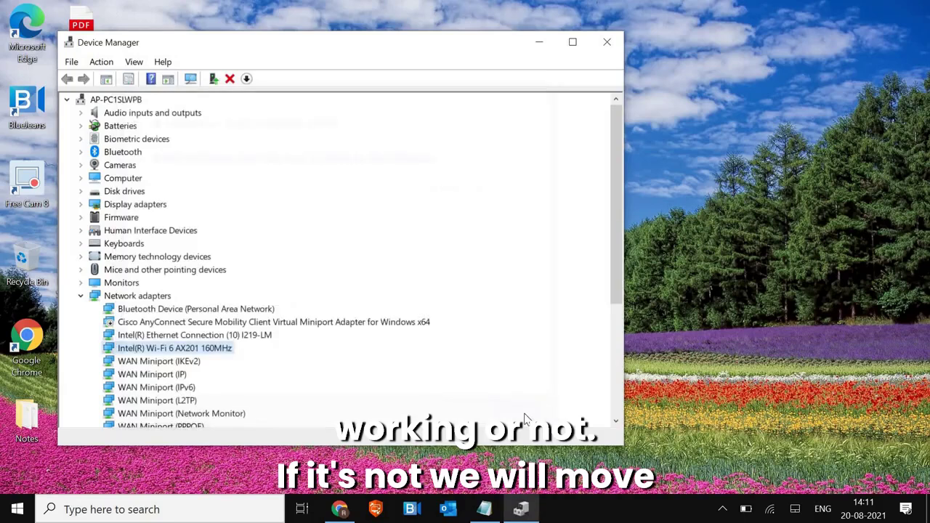
# Uninstall the Intel(R) Wi-Fi 6 AX201 160MHz adapter without deleting its driver software
pyautogui.rightClick(196, 349)
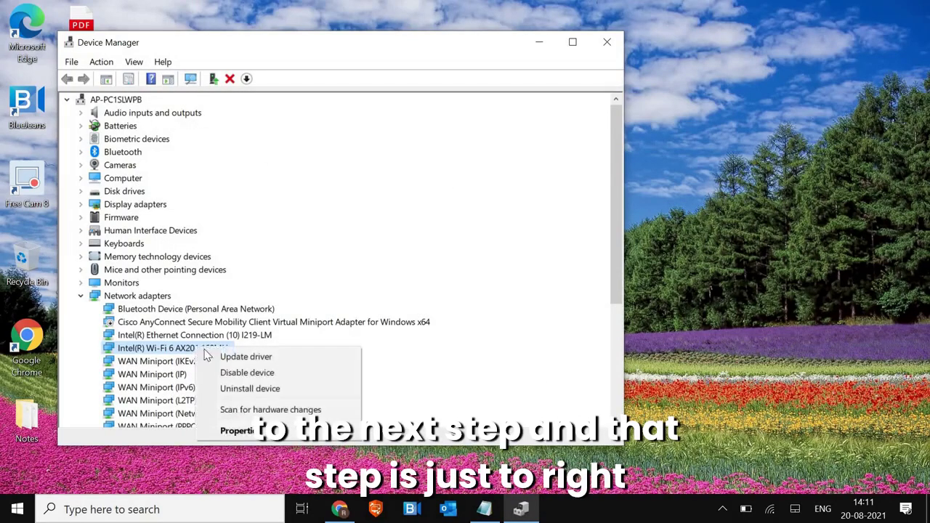
pyautogui.click(238, 390)
pyautogui.click(368, 272)
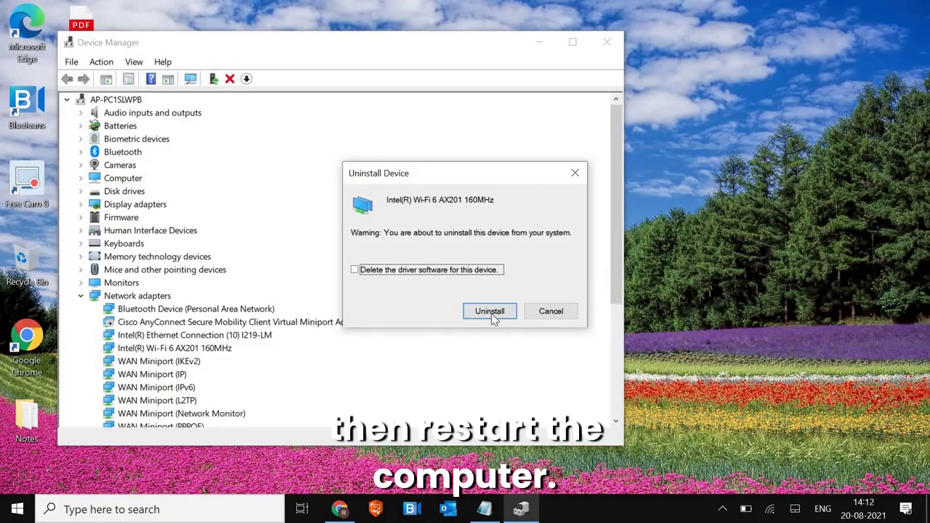
pyautogui.click(491, 314)
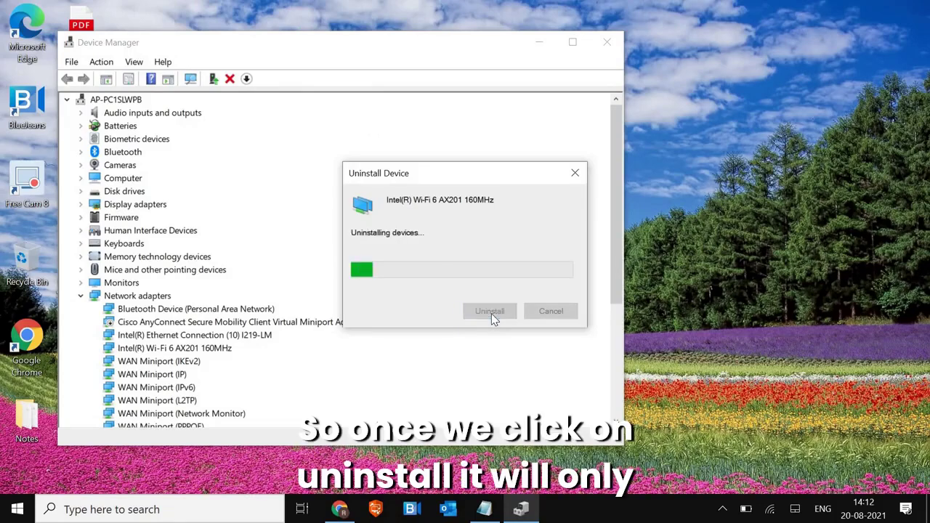
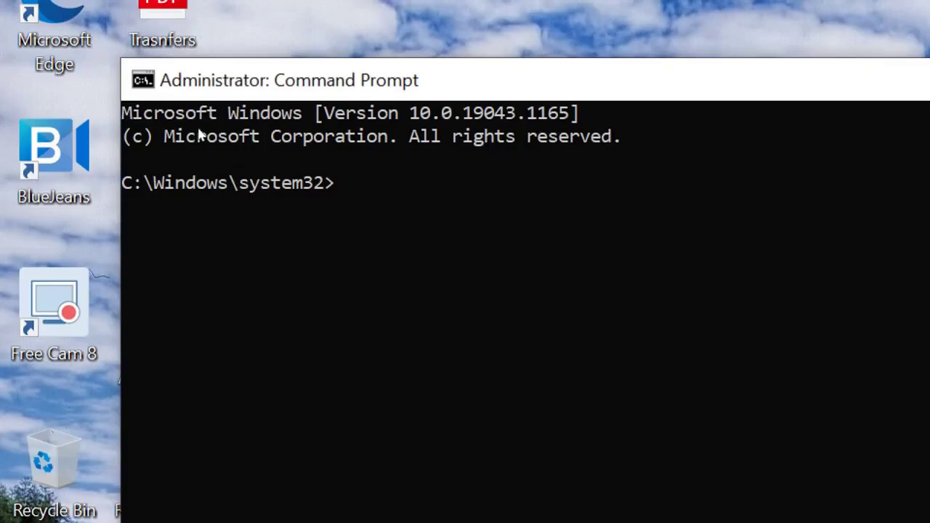
# Reset the Winsock catalog by running netsh winsock reset in the administrator Command Prompt
pyautogui.write('netsh')
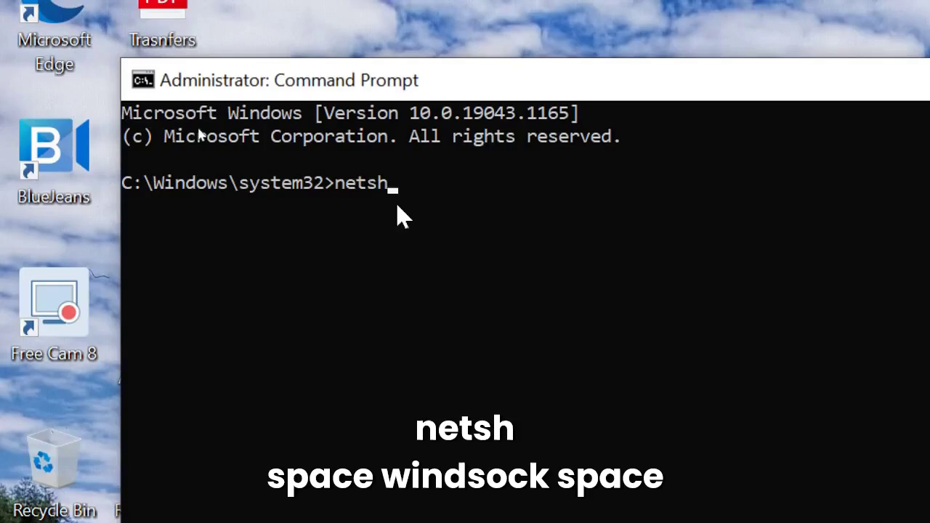
pyautogui.write(' winsock')
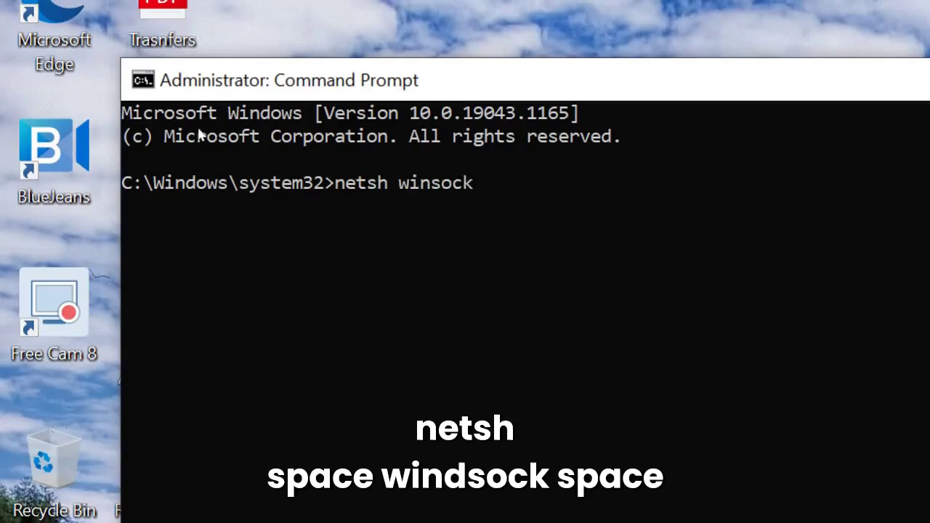
pyautogui.write(' reset')
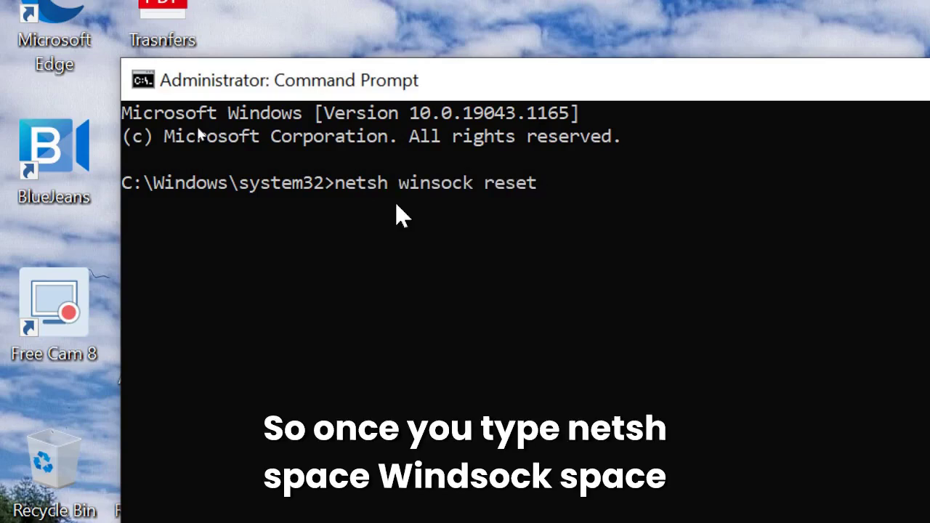
pyautogui.press('Return')
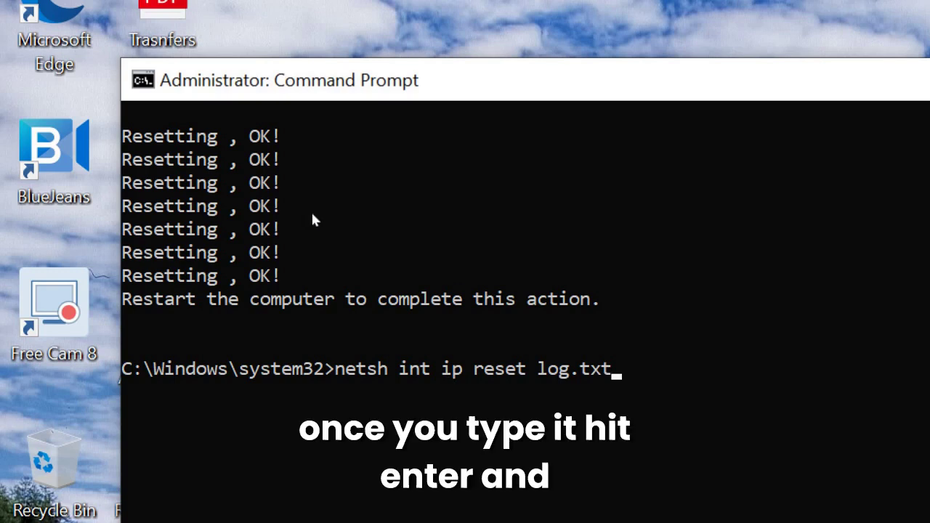
# Reset the TCP/IP stack with netsh int ip reset log.txt and check whether Wi-Fi is available among the network connections
pyautogui.press('Return')
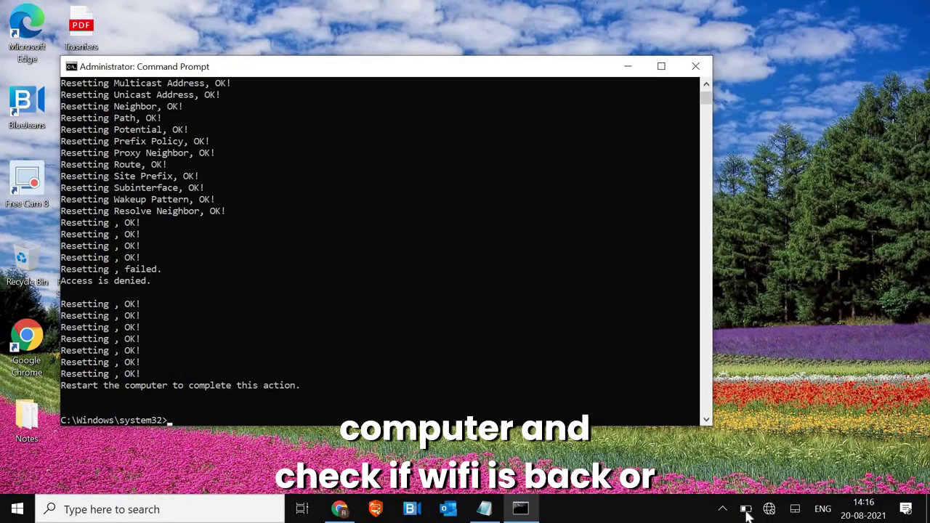
pyautogui.click(769, 510)
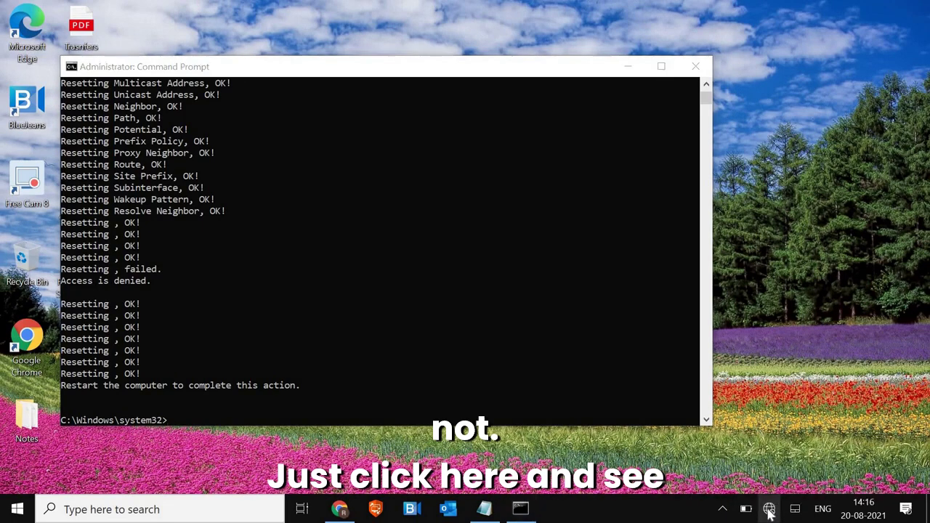
pyautogui.click(573, 471)
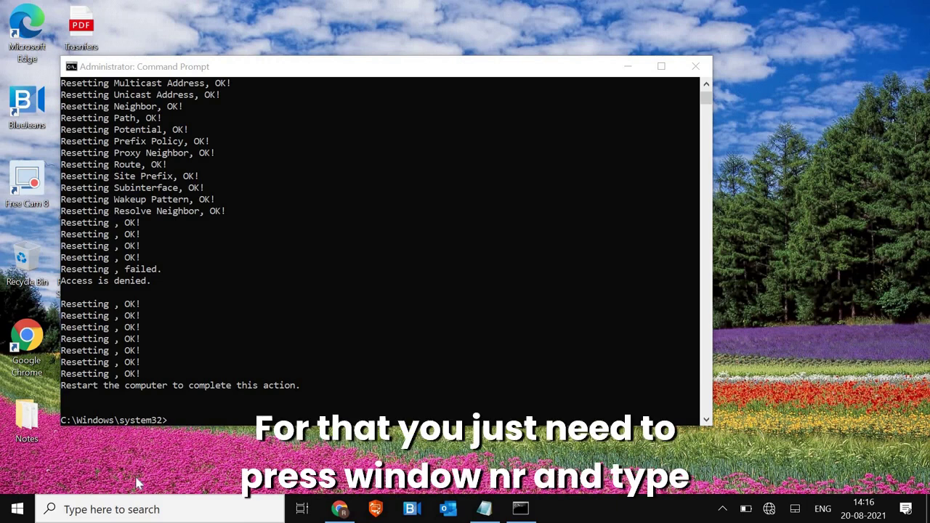
# Open System Configuration by running msconfig
pyautogui.press('super+r')
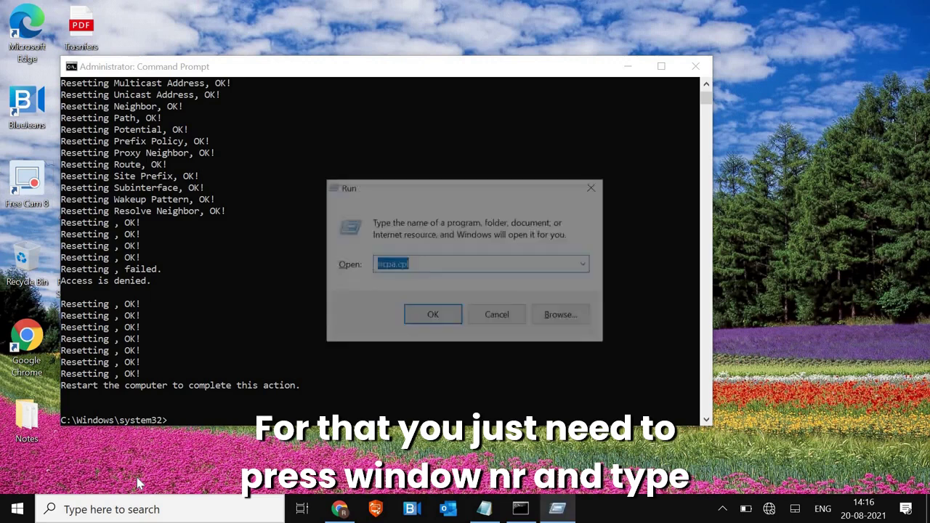
pyautogui.write('ms')
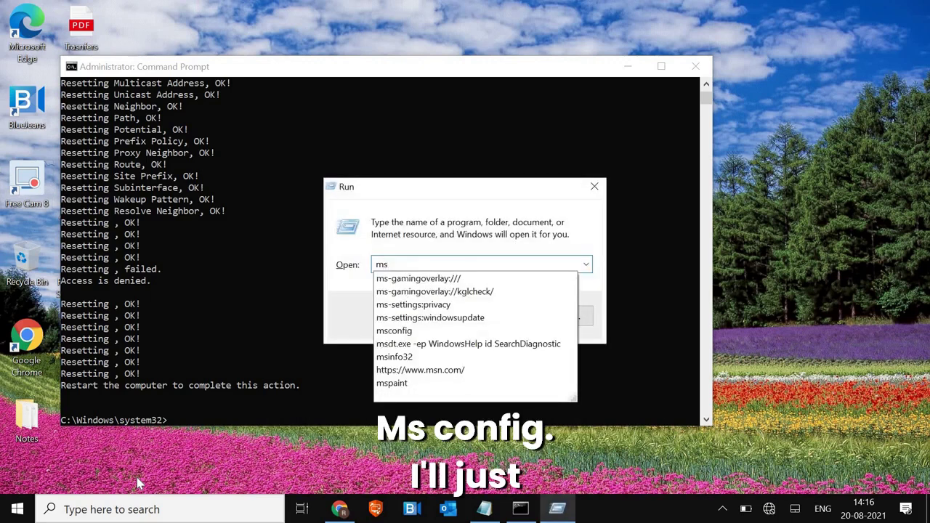
pyautogui.click(394, 331)
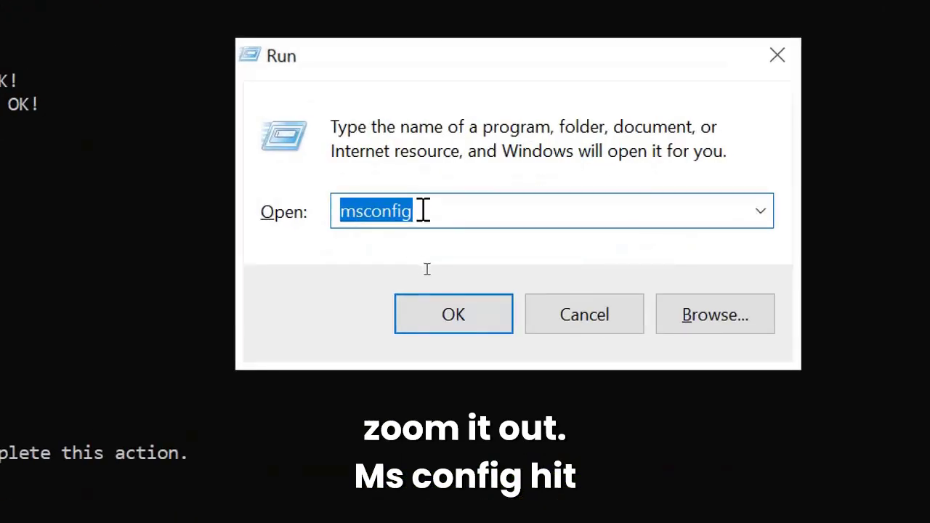
pyautogui.click(446, 317)
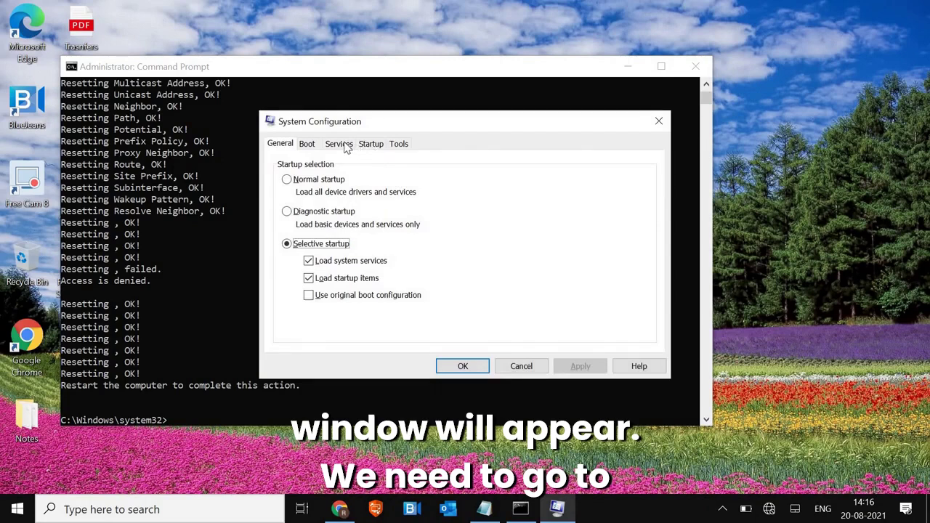
# Disable all services in System Configuration and enable them all again
pyautogui.click(348, 147)
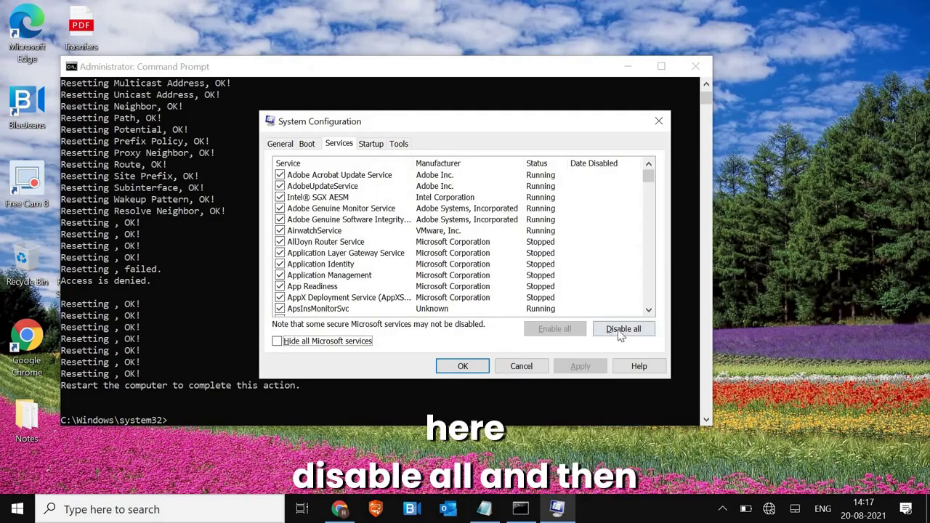
pyautogui.click(623, 336)
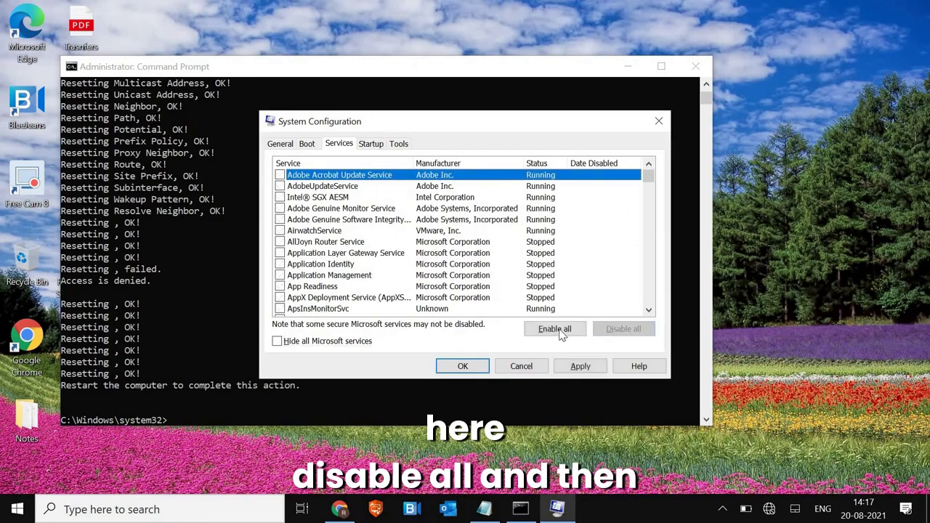
pyautogui.click(554, 330)
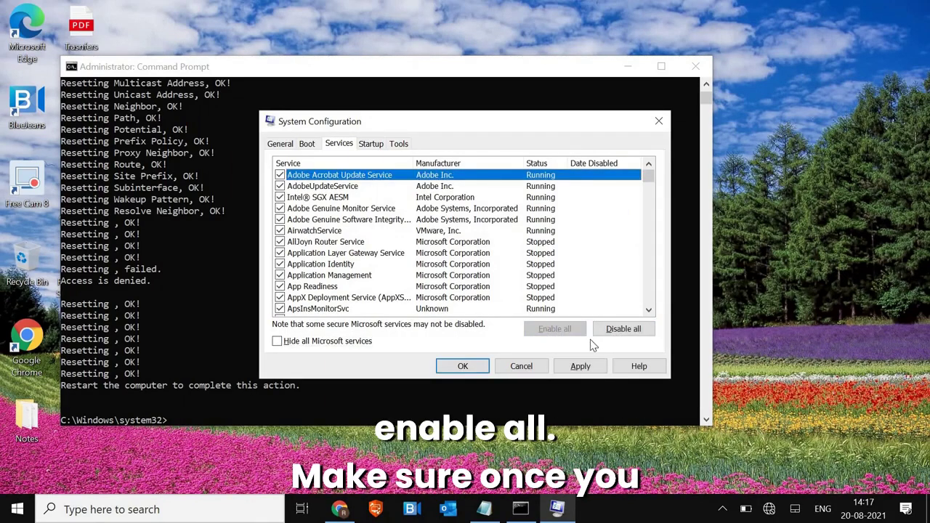